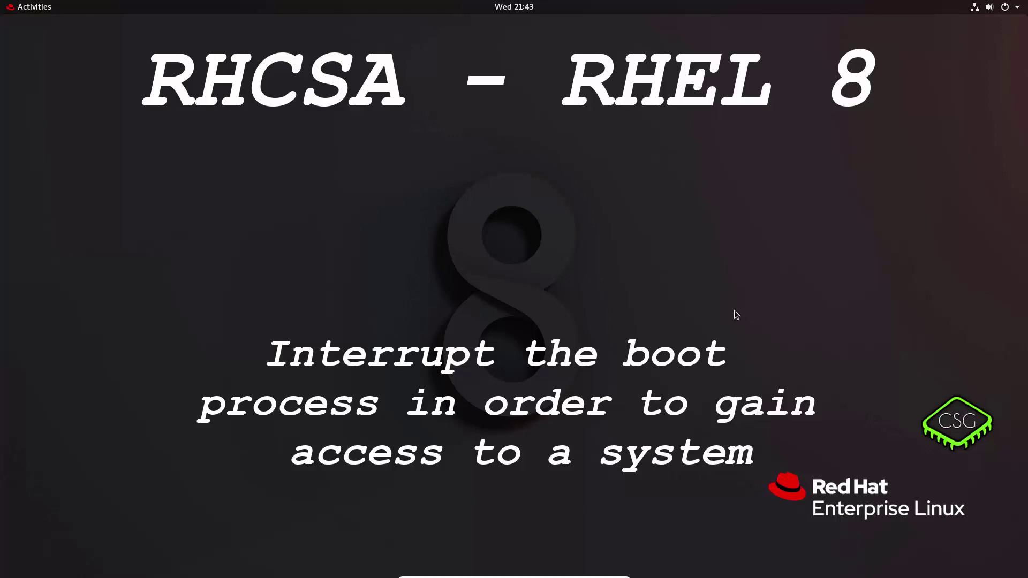
- Load rhel-8.0-x86_64-dvd.iso into the guest's optical drive via Devices > Optical Drives
mouse_move(498, 576)
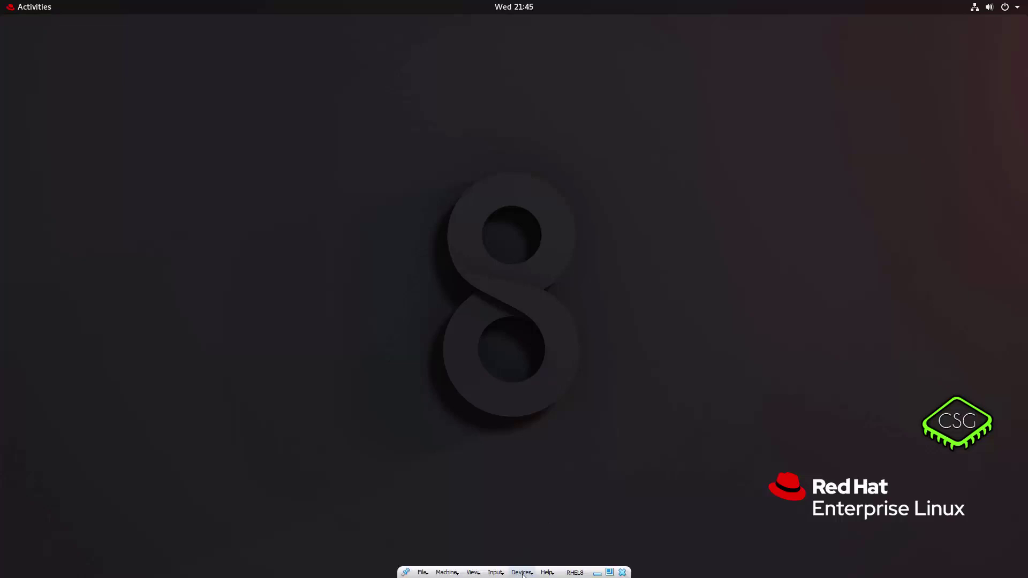
left_click(522, 573)
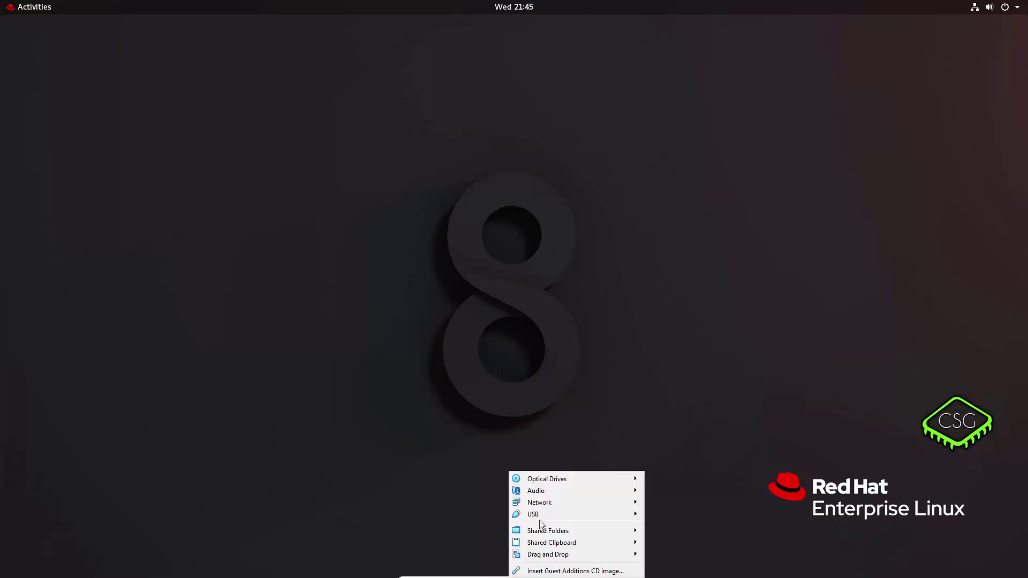
mouse_move(552, 483)
left_click(665, 477)
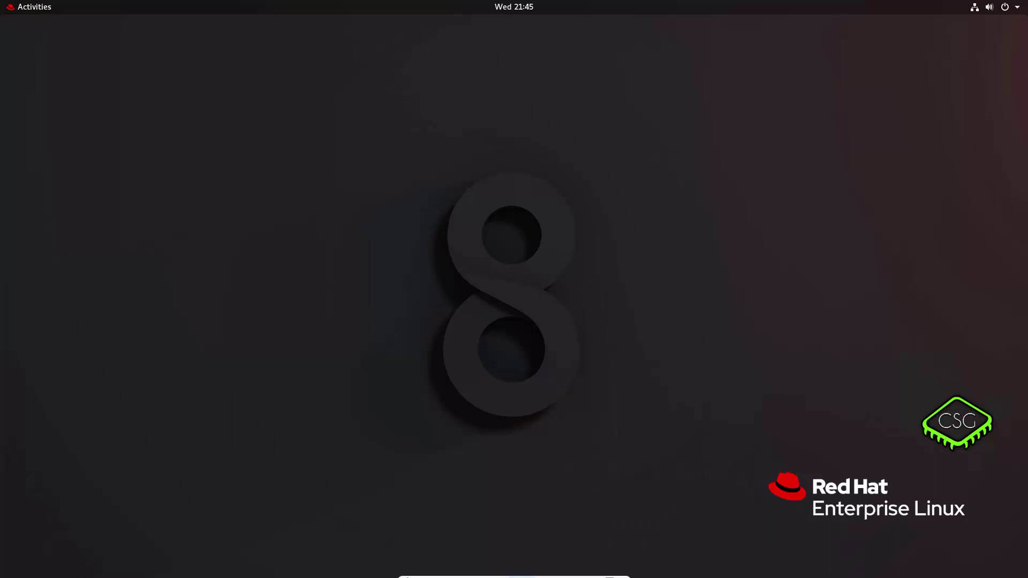
left_click(523, 573)
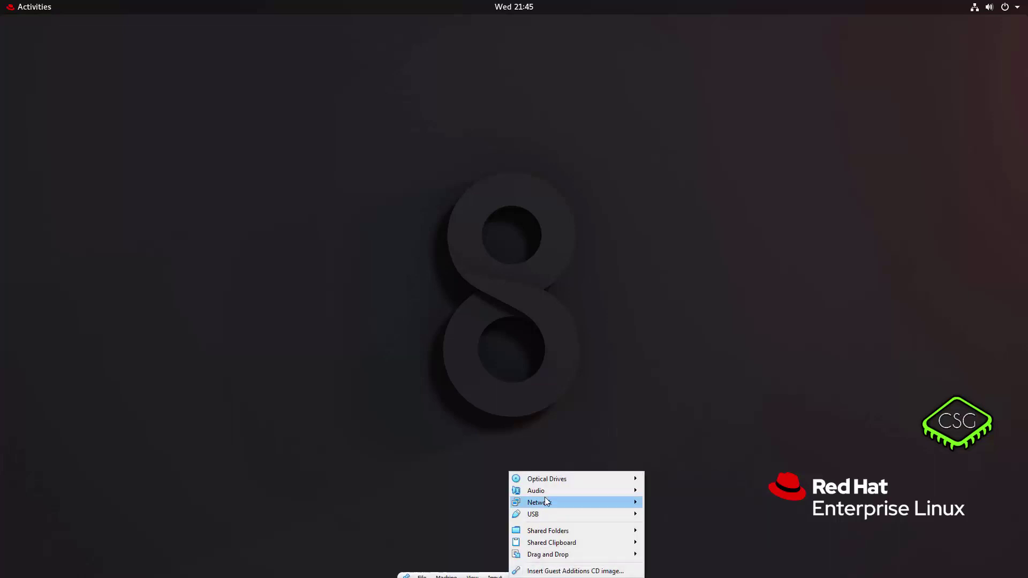
mouse_move(553, 484)
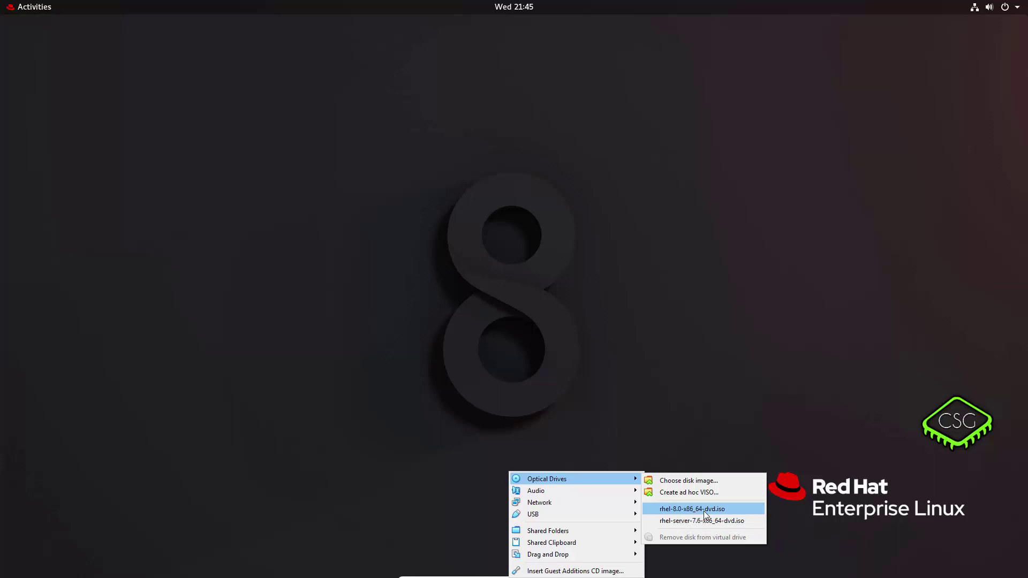
left_click(705, 511)
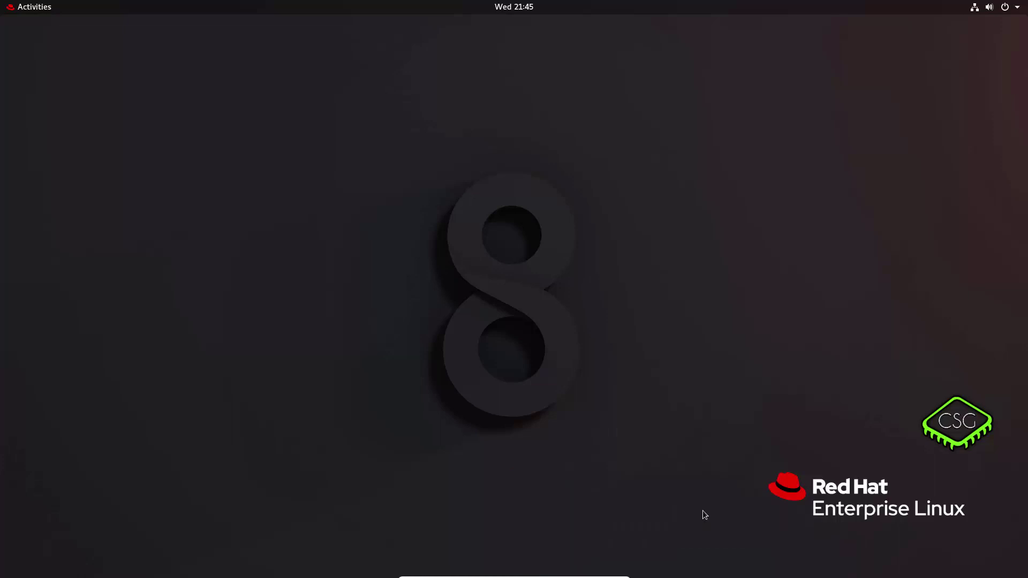
- Reset the RHEL8 virtual machine from the Machine menu and confirm the reset
mouse_move(448, 573)
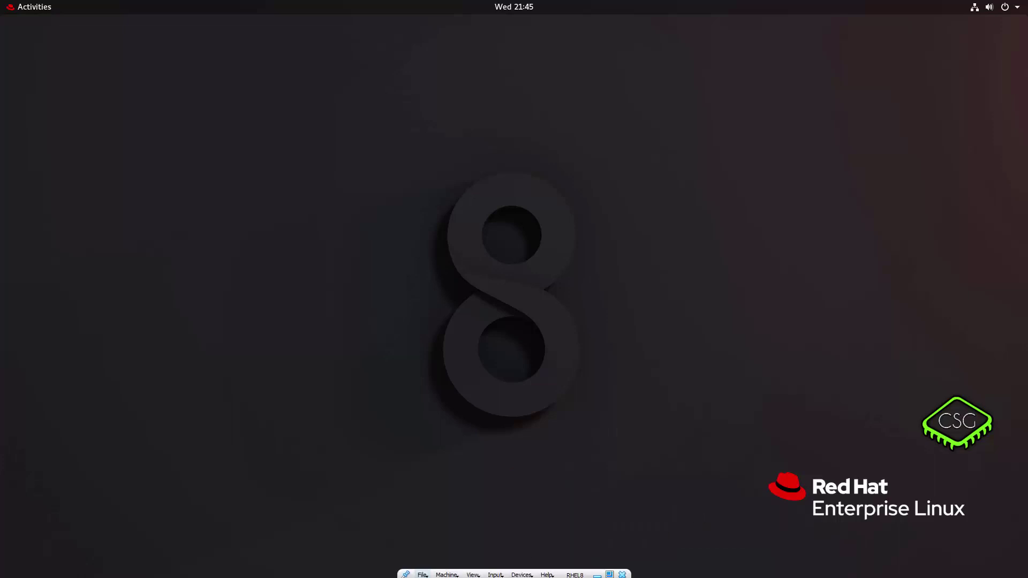
left_click(448, 573)
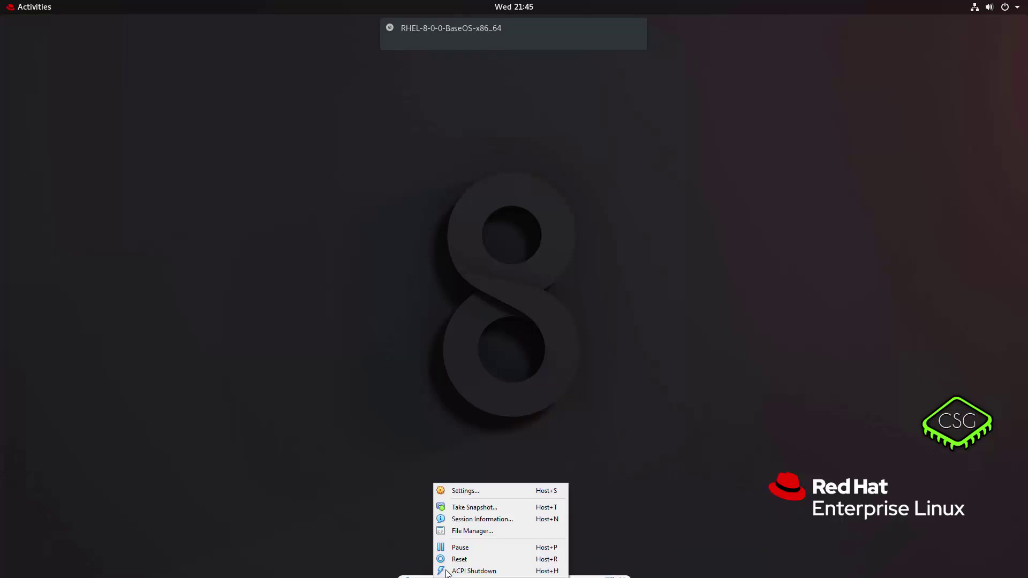
left_click(460, 560)
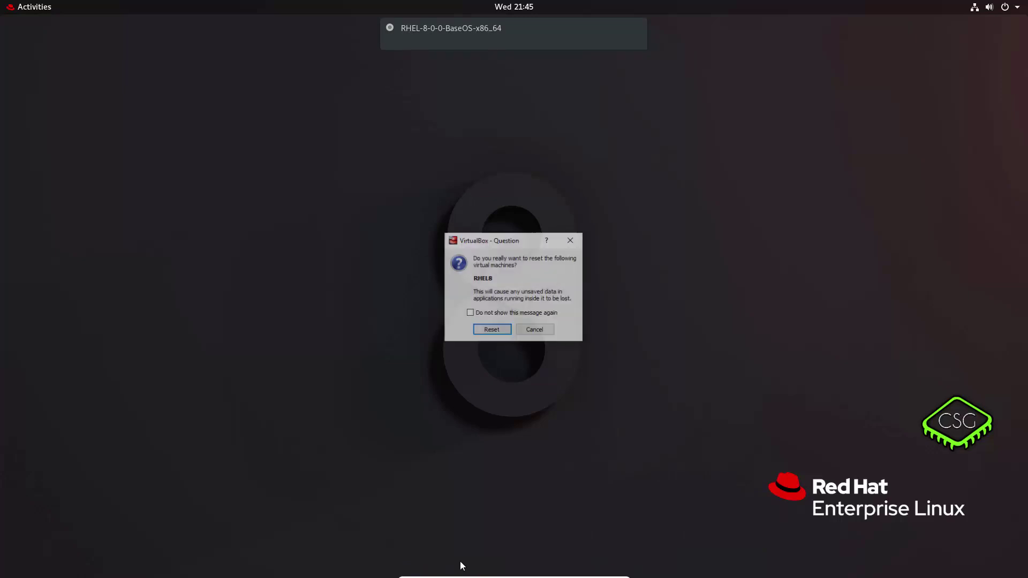
left_click(499, 330)
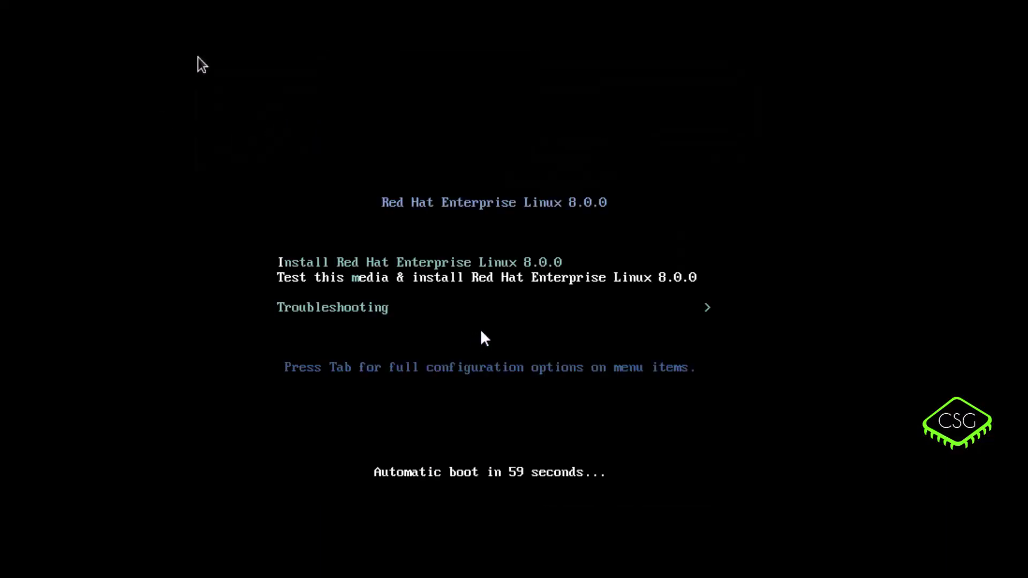
- Enter the boot menu's Troubleshooting submenu and select 'Rescue a Red Hat Enterprise Linux system'
key("Down")
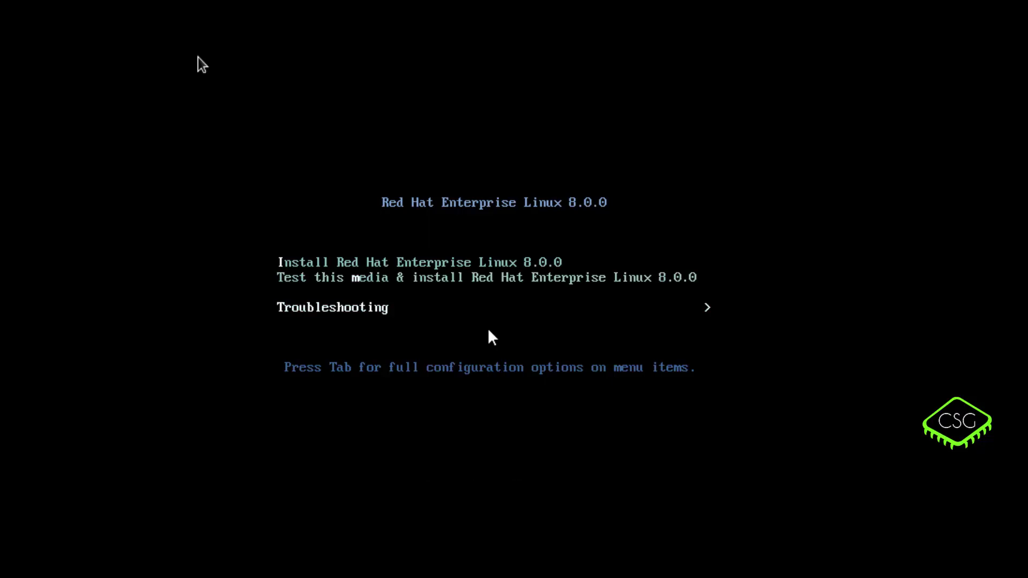
key("Up")
key("Up")
key("Down")
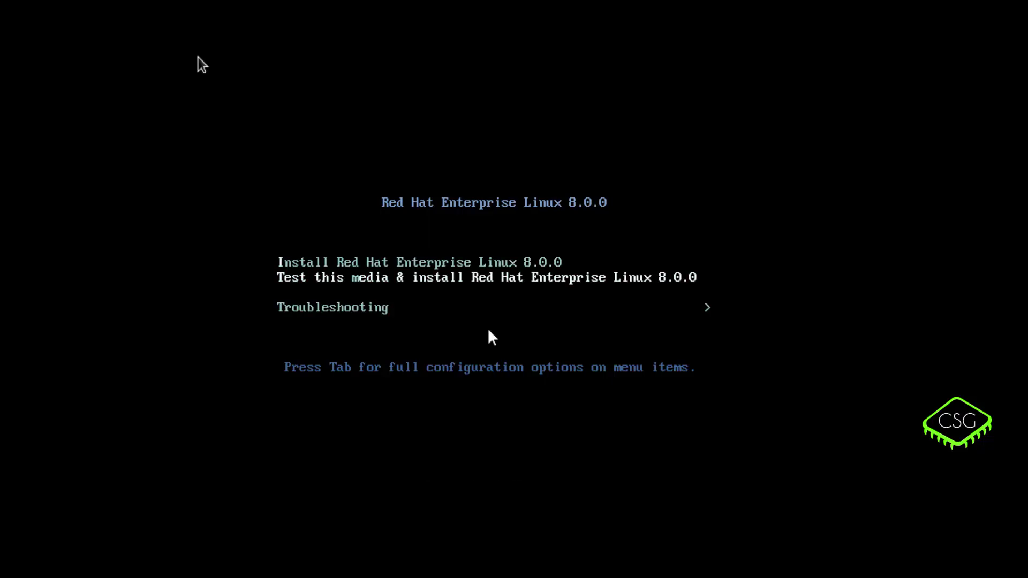
key("Down")
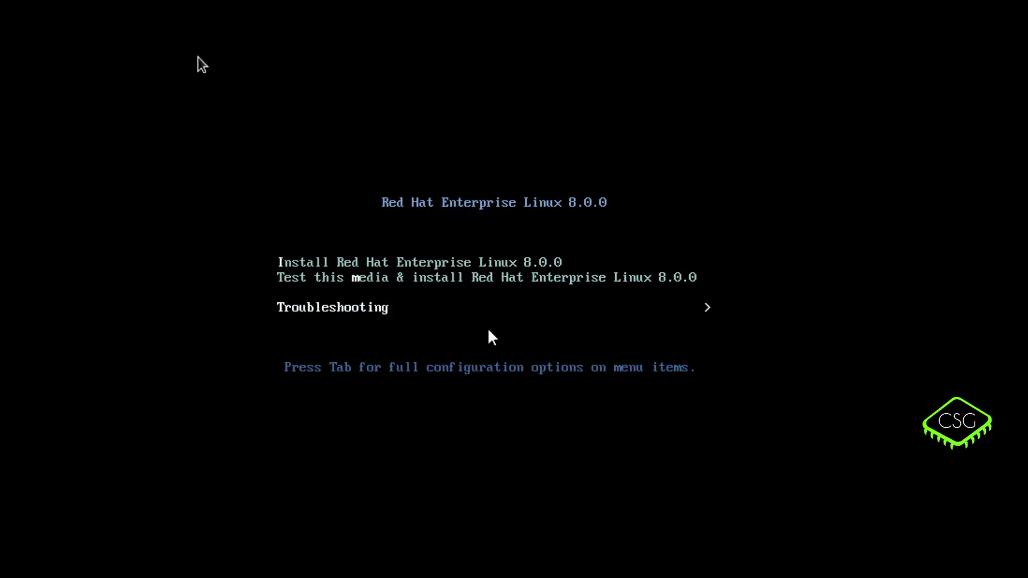
key("Up")
key("Up")
key("Down")
key("Down")
key("Return")
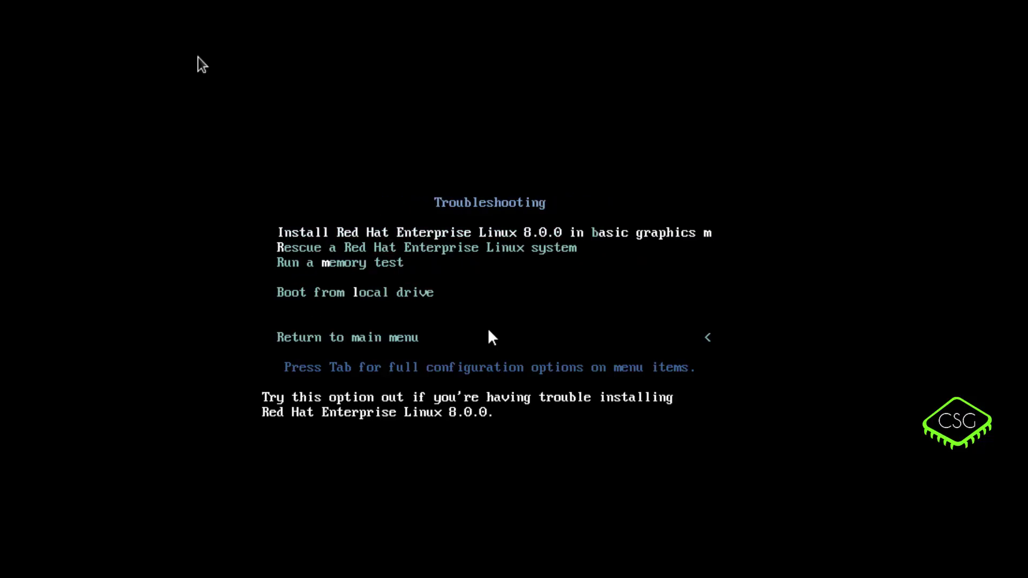
key("Down")
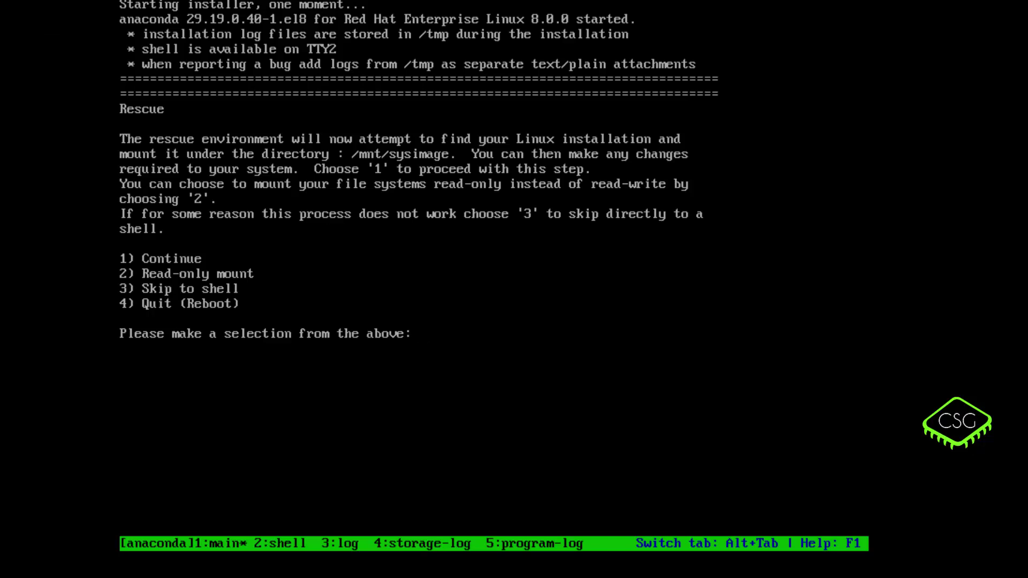
- Choose option 1 (Continue) to mount the installed system read-write under /mnt/sysimage
type("1")
key("Return")
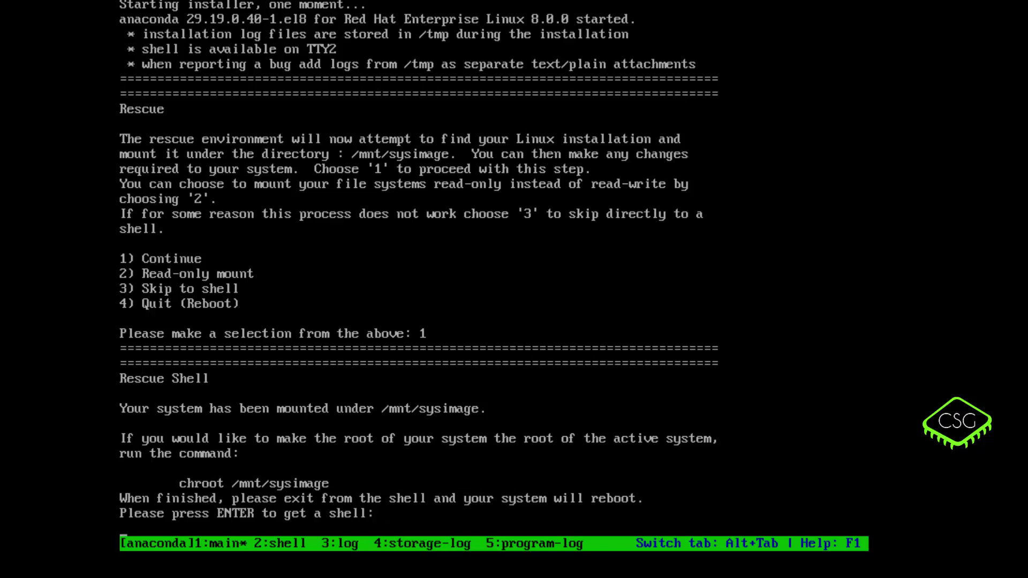
- Start the rescue shell and chroot into /mnt/sysimage
key("Return")
type("chroot")
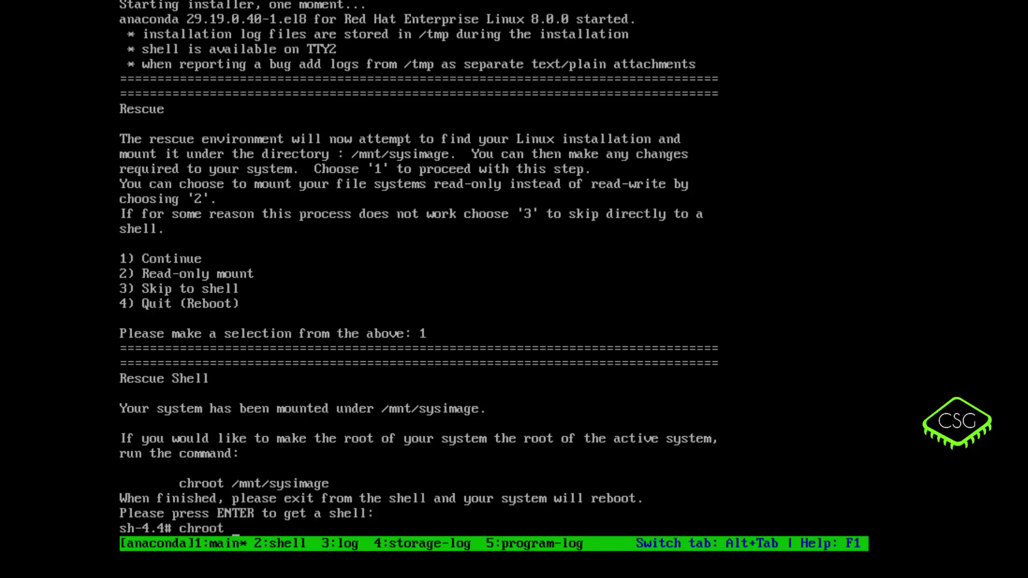
type(" /mnt/sysimage")
key("Return")
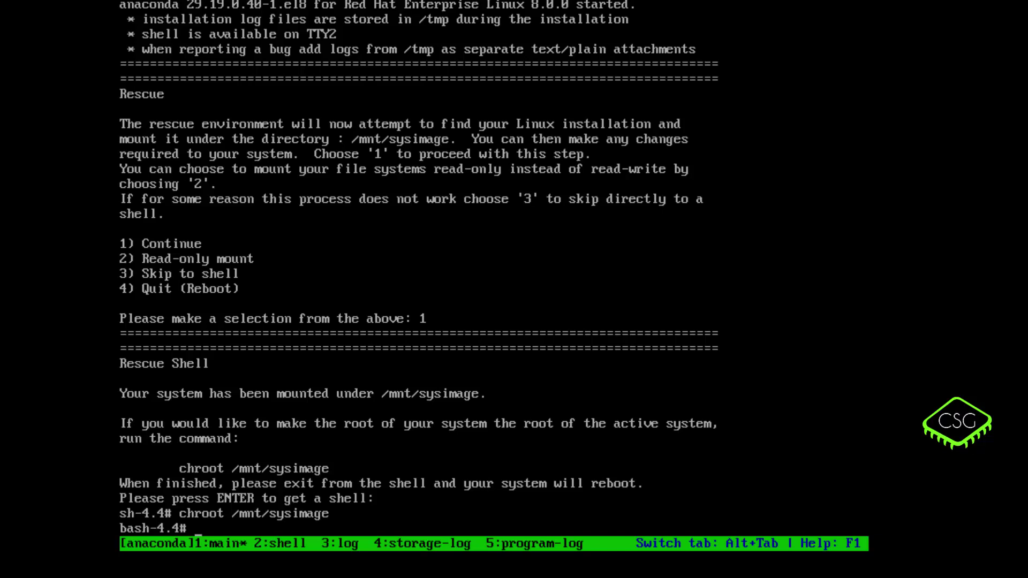
- Run passwd and enter the new root password twice to update it
type("passwd")
key("Return")
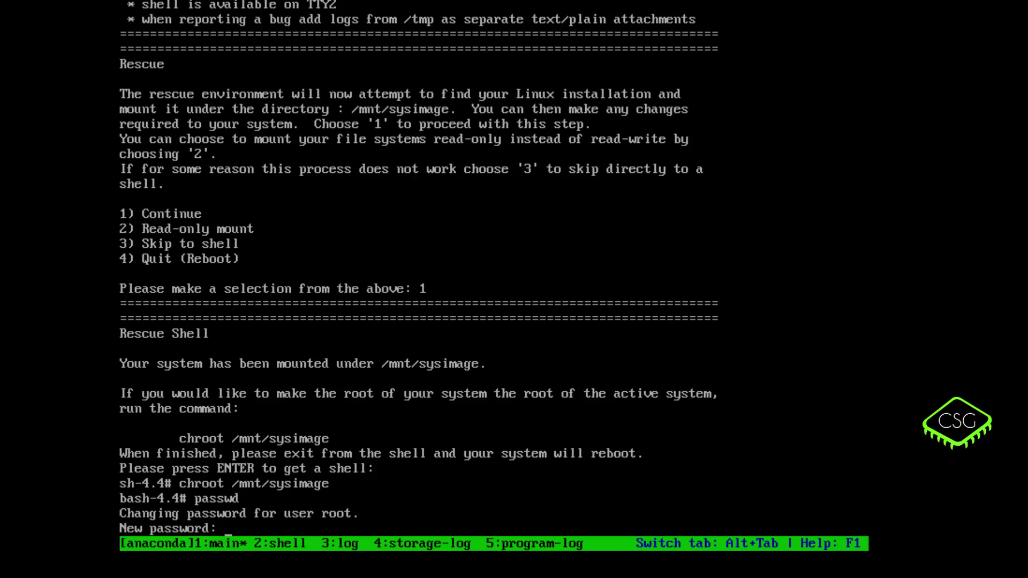
key("Return")
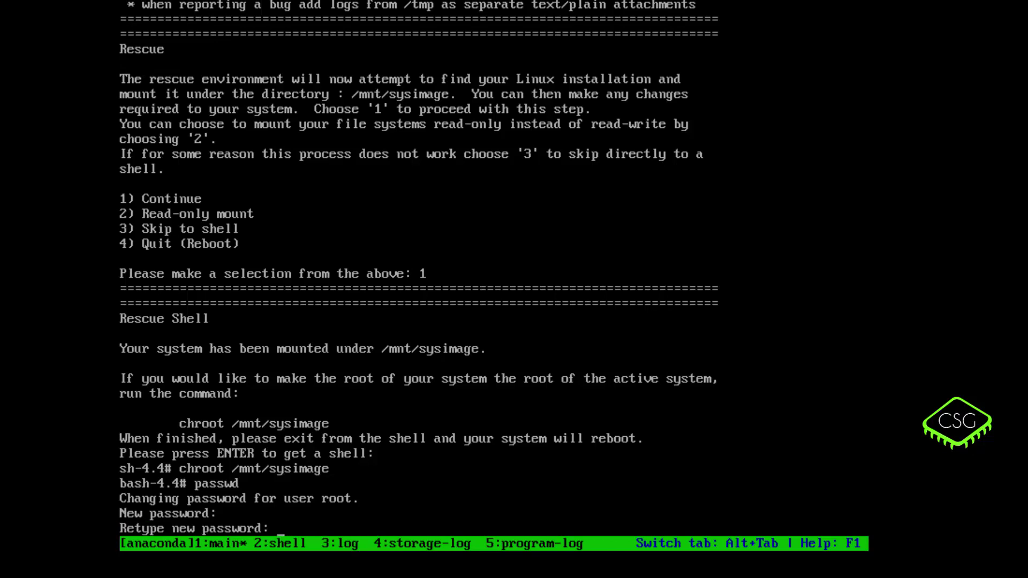
key("Return")
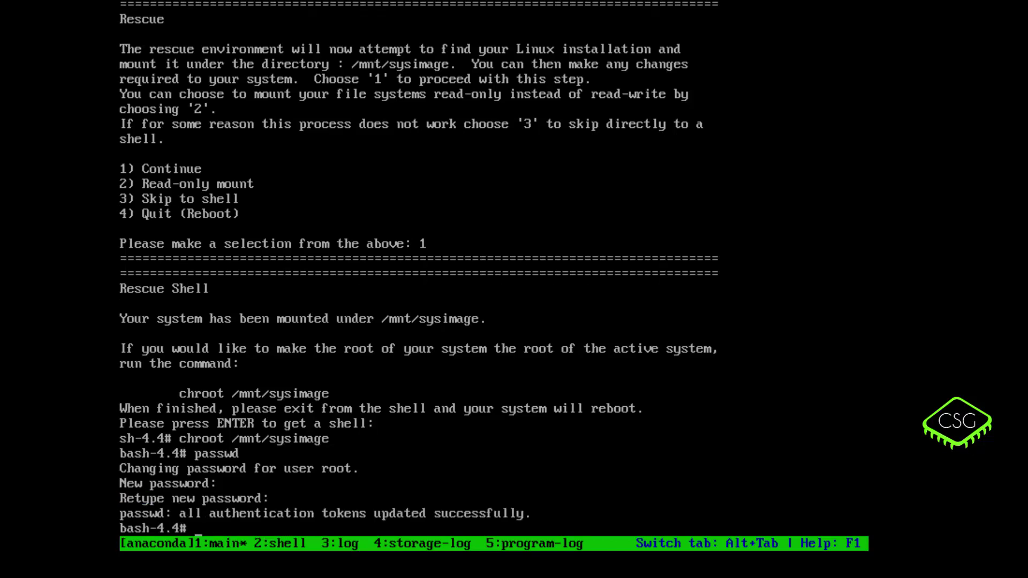
type("rm")
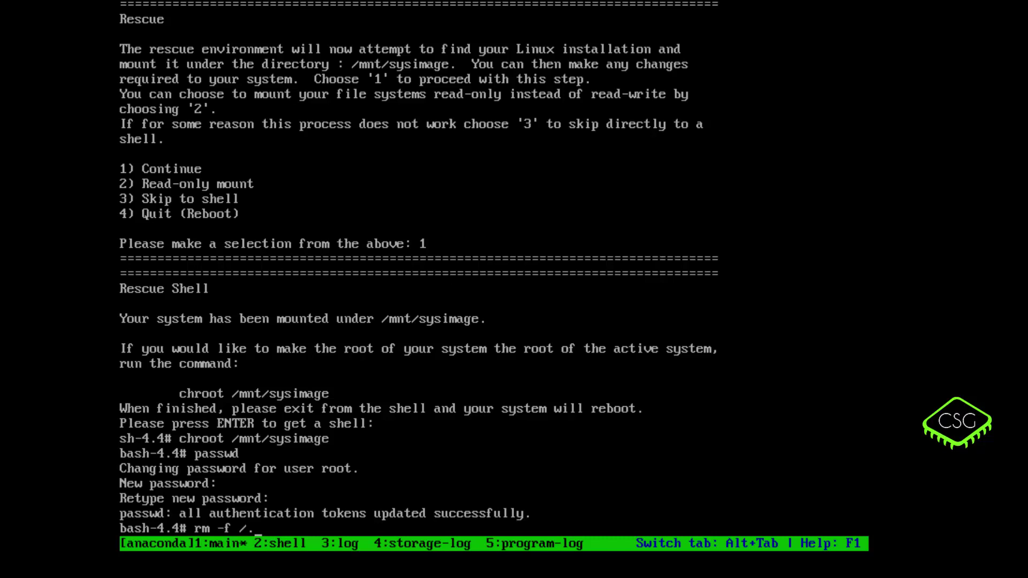
- Enter 'rm -f /.autorelabel' at the bash-4.4# prompt without running it yet
type("-f /.autorelabel")
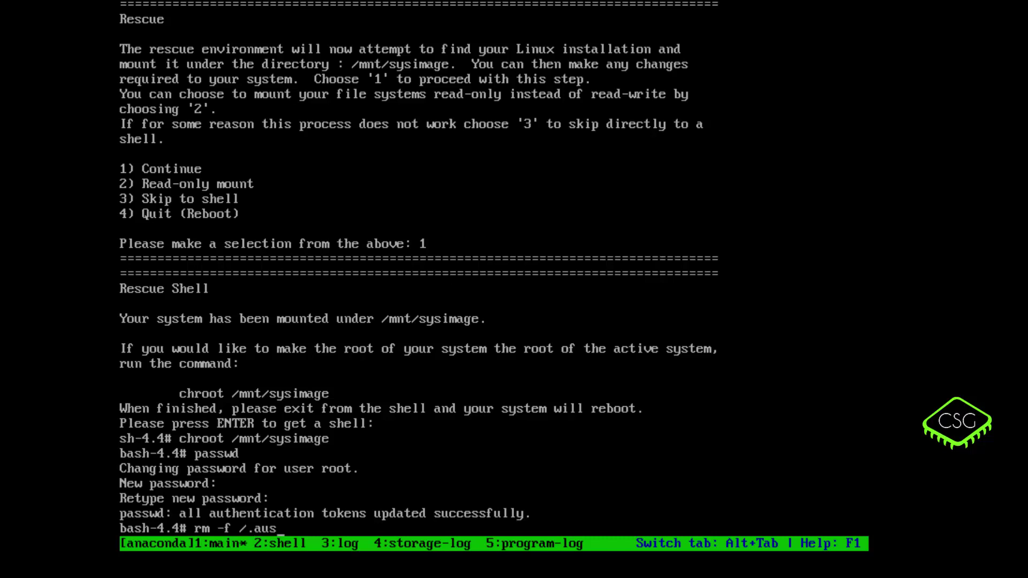
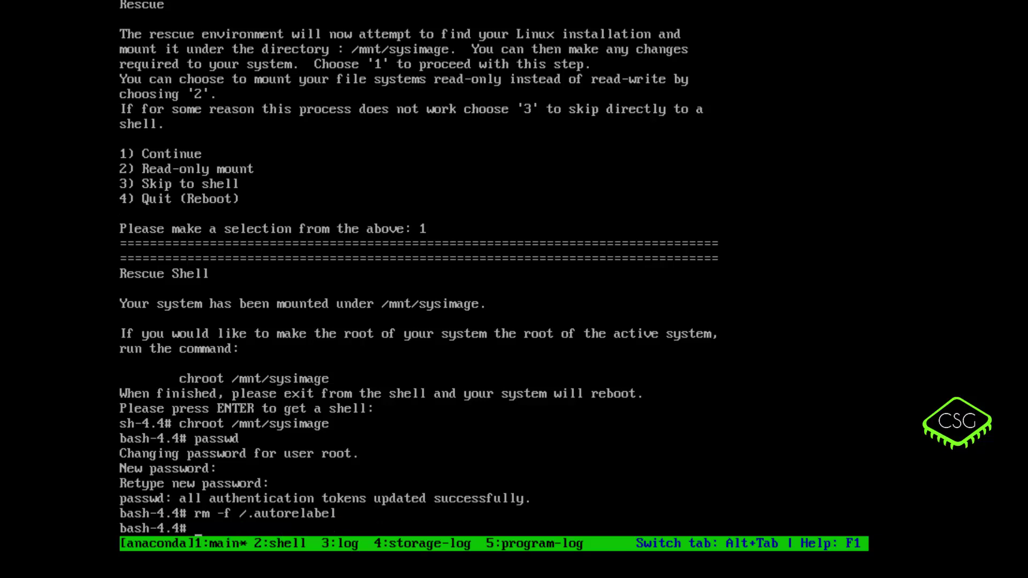
- Run exit twice to leave the chroot and the rescue shell, rebooting the machine
type("exit")
key("Return")
type("exit")
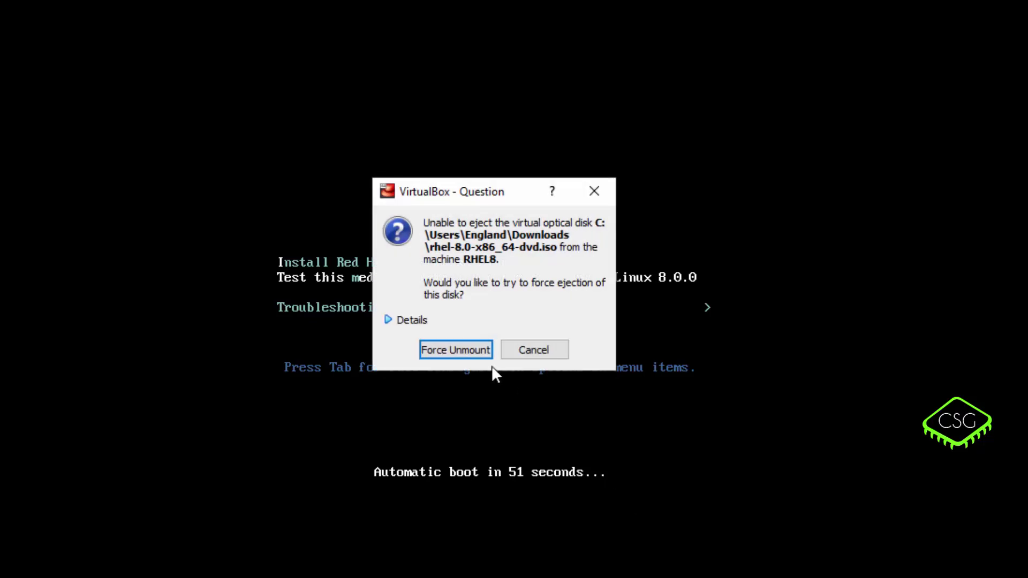
- Force-eject the rhel-8.0-x86_64-dvd.iso disc and reset the virtual machine
left_click(480, 353)
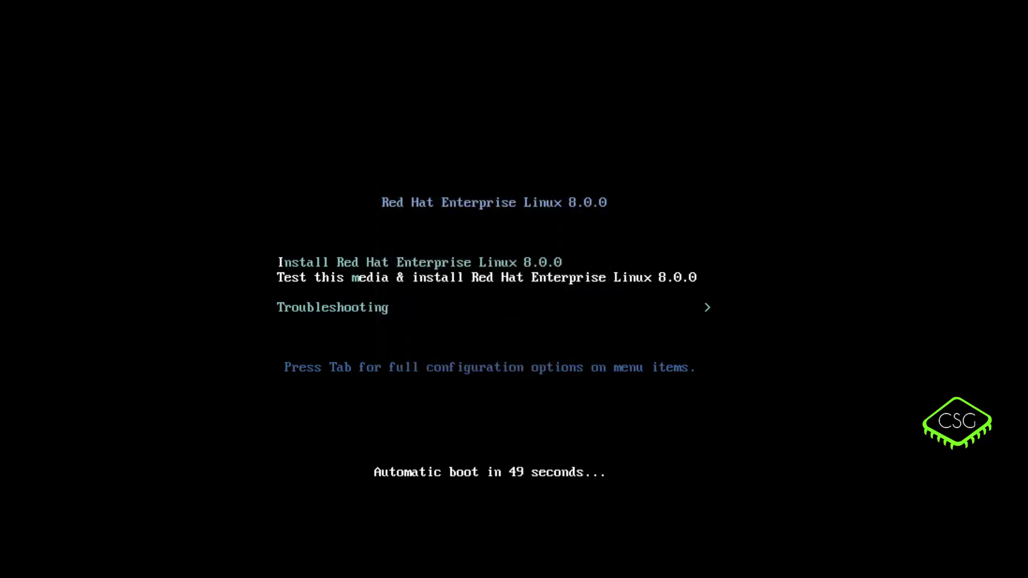
key("ctrl+r")
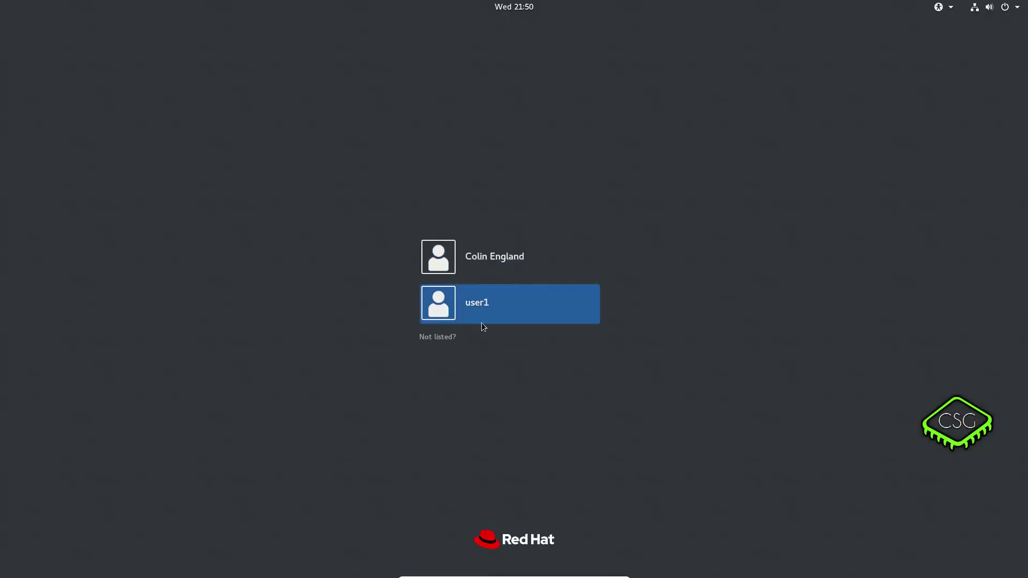
- Sign in as root with the new password via Not listed?, then restart the system
left_click(435, 339)
type("user1")
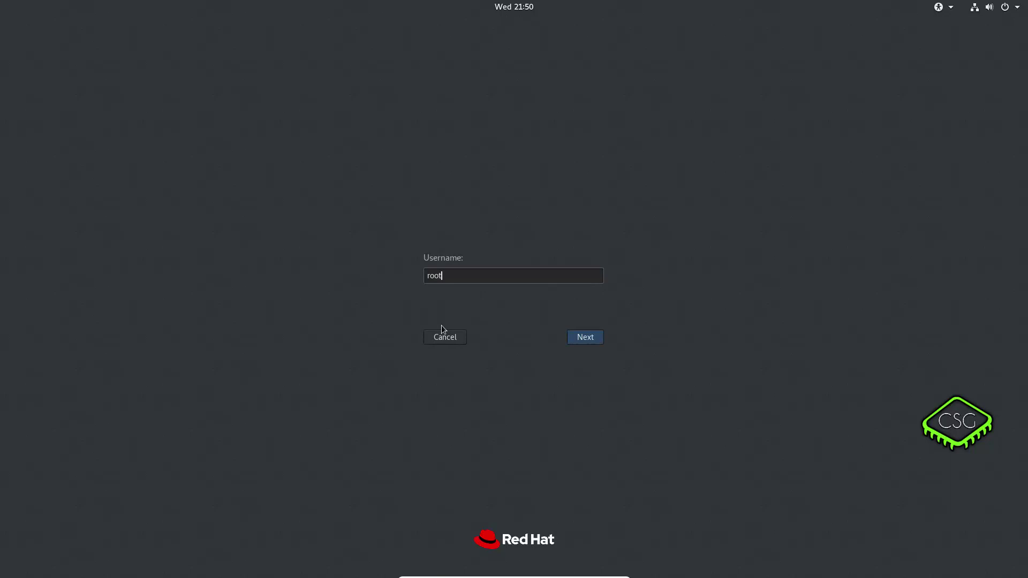
key("Return")
type("*********")
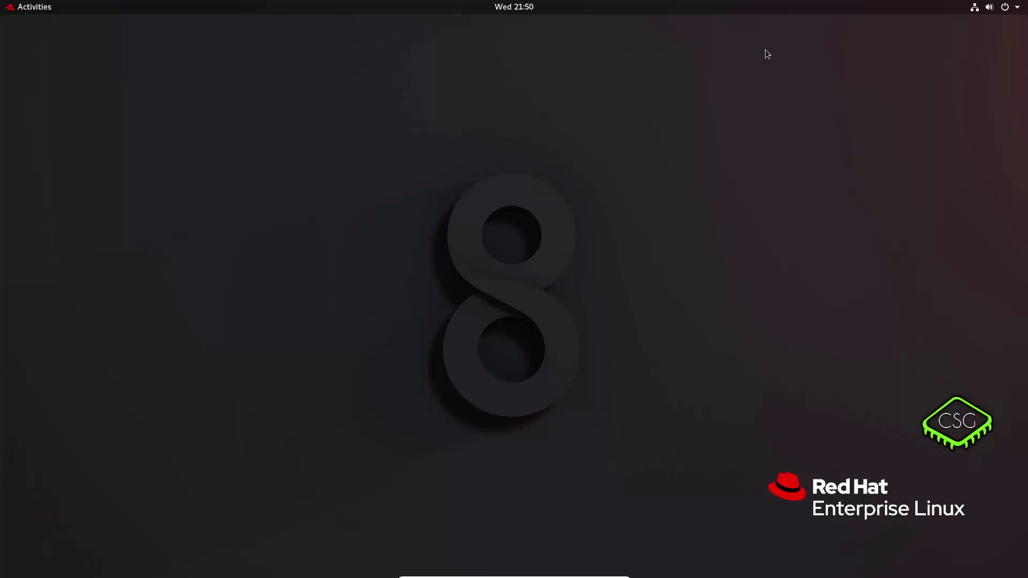
left_click(1022, 11)
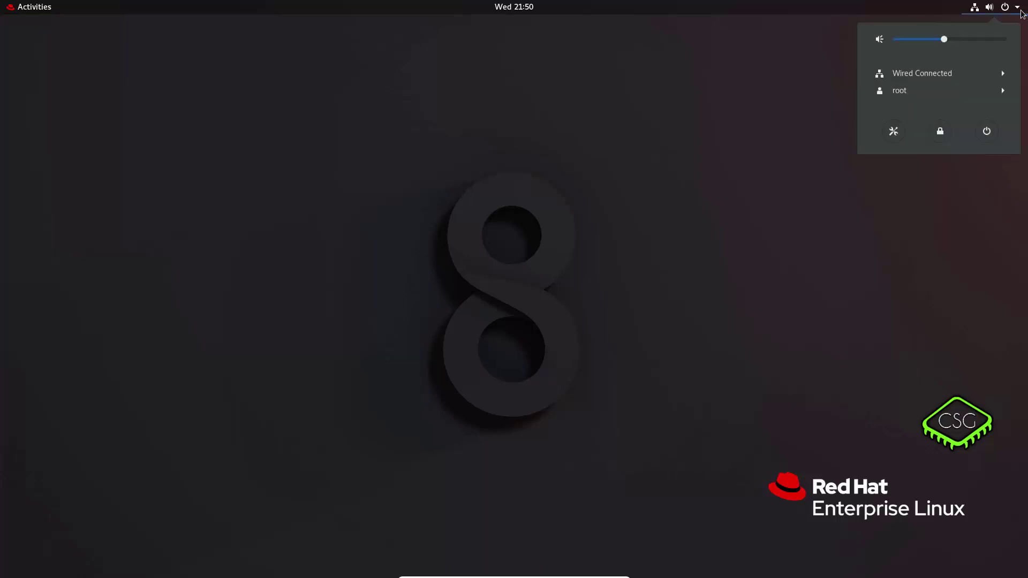
left_click(986, 133)
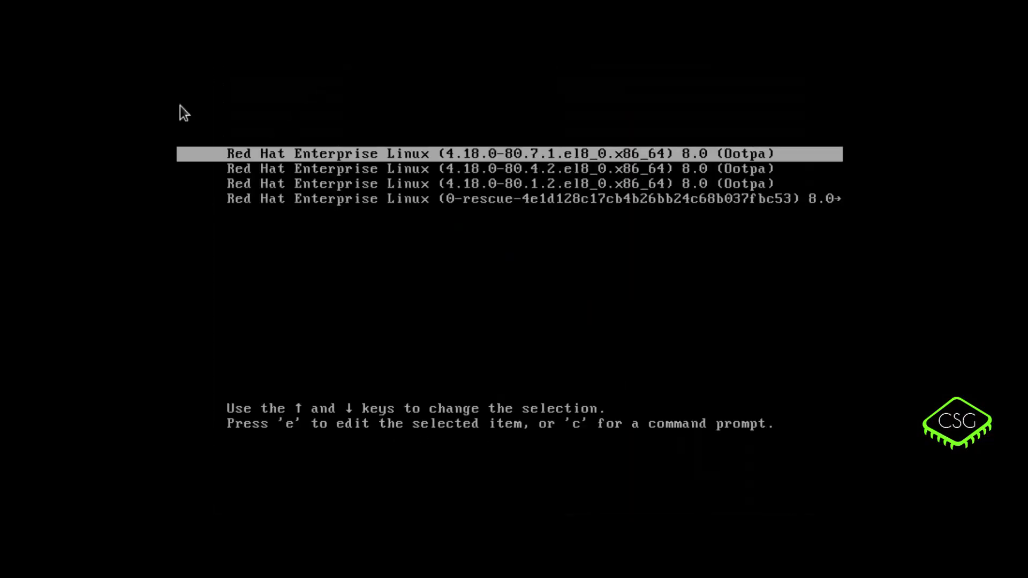
- Stop the GRUB countdown and leave the selection on the first 4.18.0-80.7.1 kernel entry
key("Down")
key("Up")
key("Down")
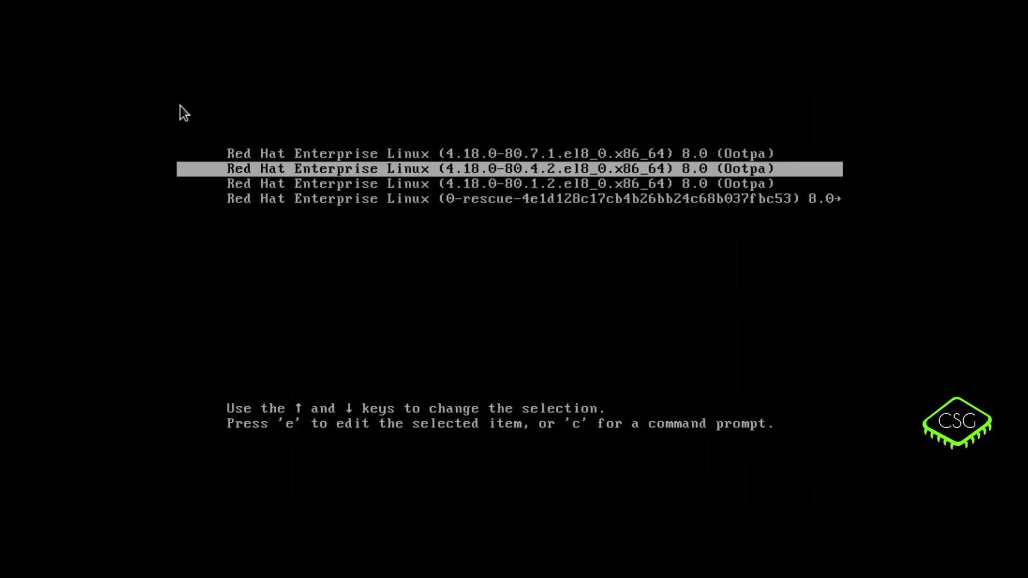
key("Up")
key("Down")
key("Up")
key("Down")
key("Up")
key("Down")
key("Up")
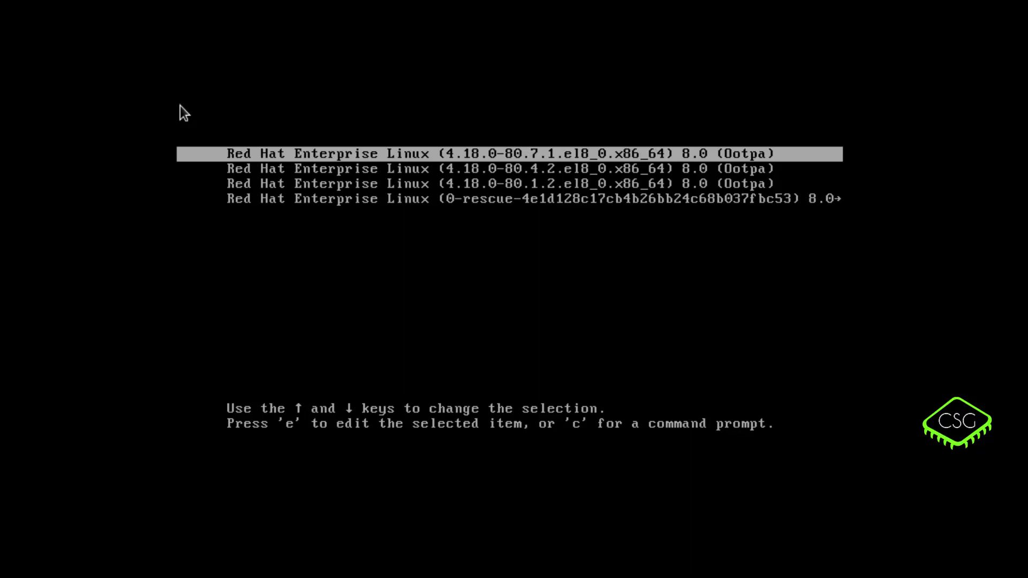
- Edit the 4.18.0-80.7.1 entry's linux line, replacing 'rhgb quiet' with 'rd.break'
key("e")
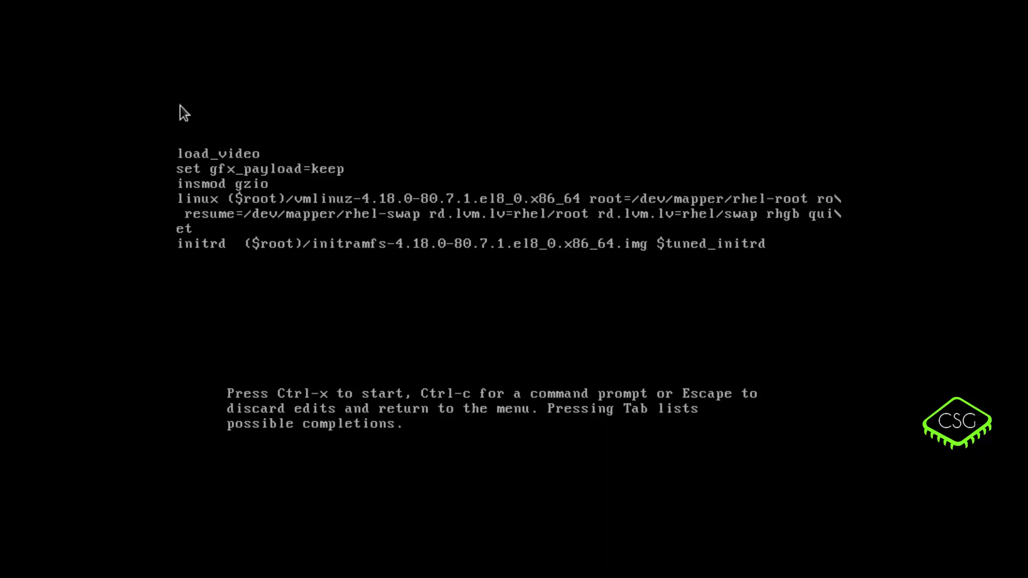
key("Up")
key("Down")
key("Down")
key("Right")
key("Right")
key("Right")
key("Right")
key("Right")
key("Right")
key("Right")
key("Right")
key("Right")
key("Right")
key("Right")
key("Right")
key("Right")
key("Right")
key("Right")
key("Right")
key("Right")
key("Right")
key("Right")
key("Right")
key("Right")
key("Right")
key("Right")
key("Right")
key("End")
key("BackSpace")
key("BackSpace")
key("BackSpace")
key("BackSpace")
key("BackSpace")
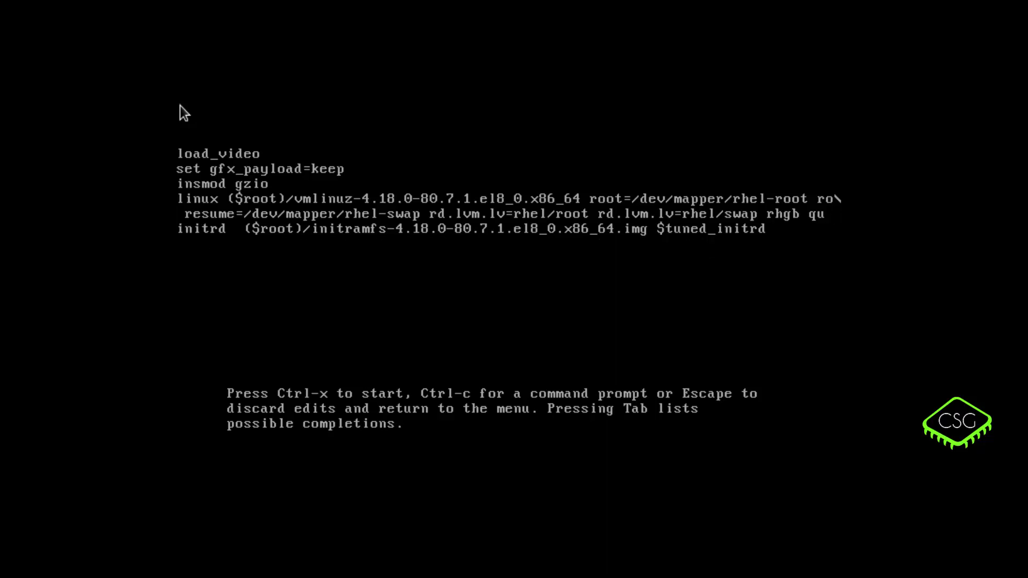
key("BackSpace")
key("BackSpace")
key("BackSpace")
key("BackSpace")
type("rd.")
type("break")
type("break")
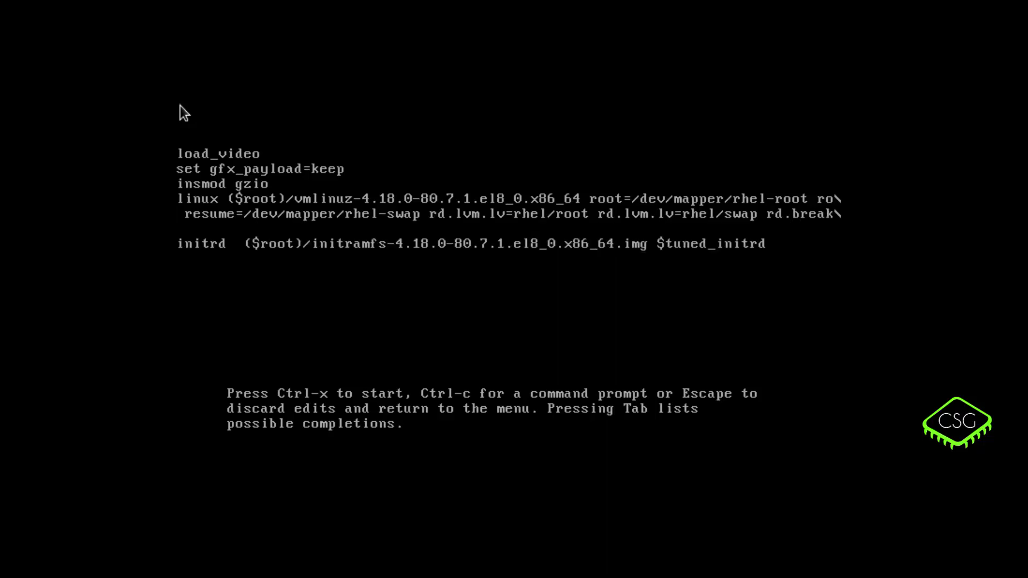
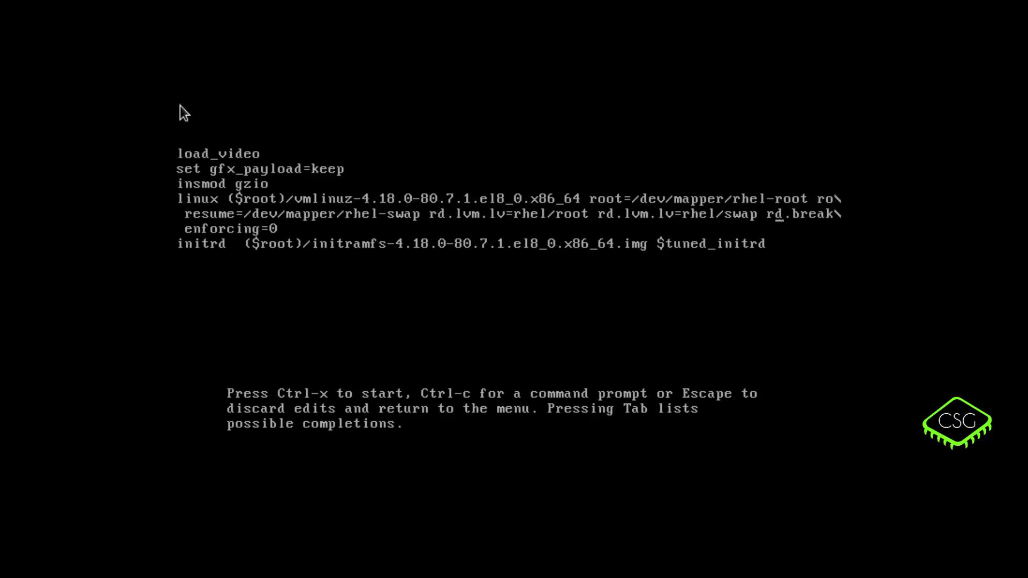
key("Right")
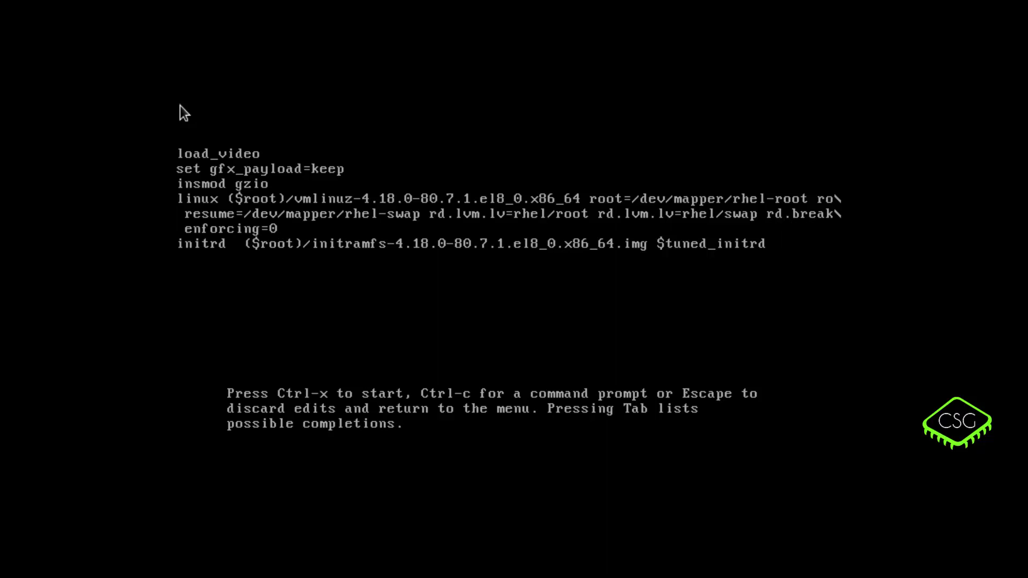
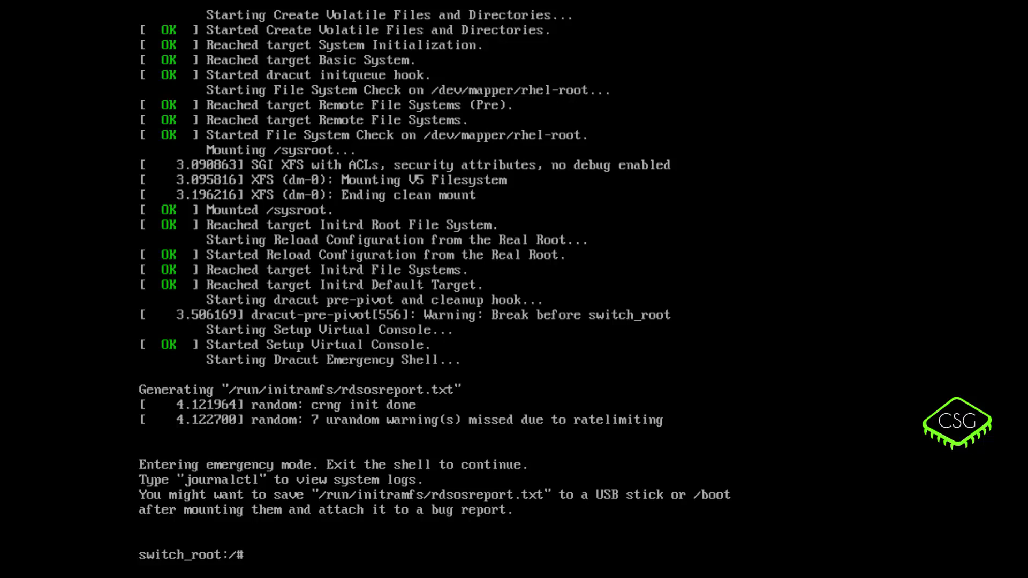
- Remount /sysroot read-write by running mount -o remount,rw /sysroot
type("mount -o remount")
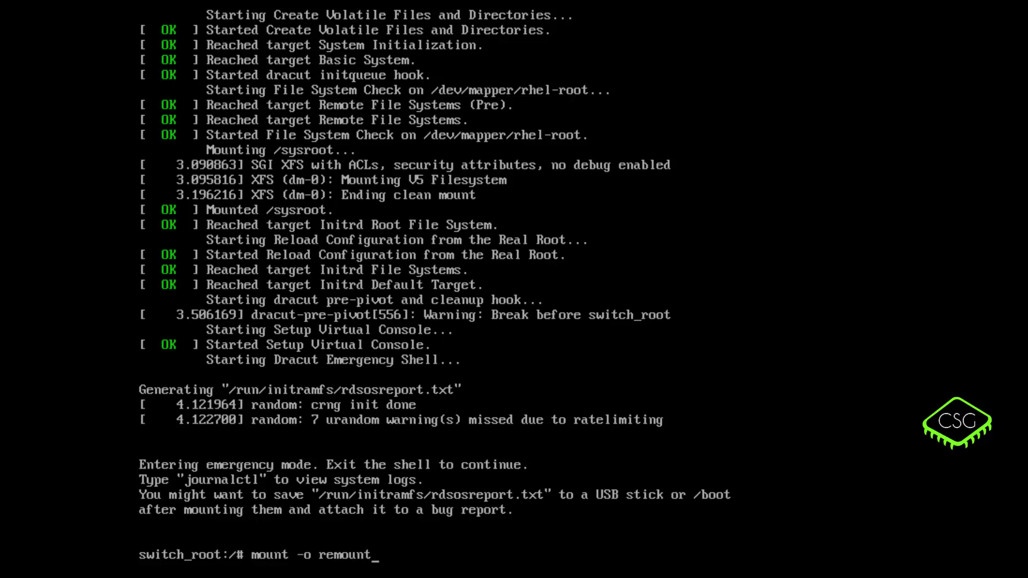
type(",rw /sysroot")
key("Return")
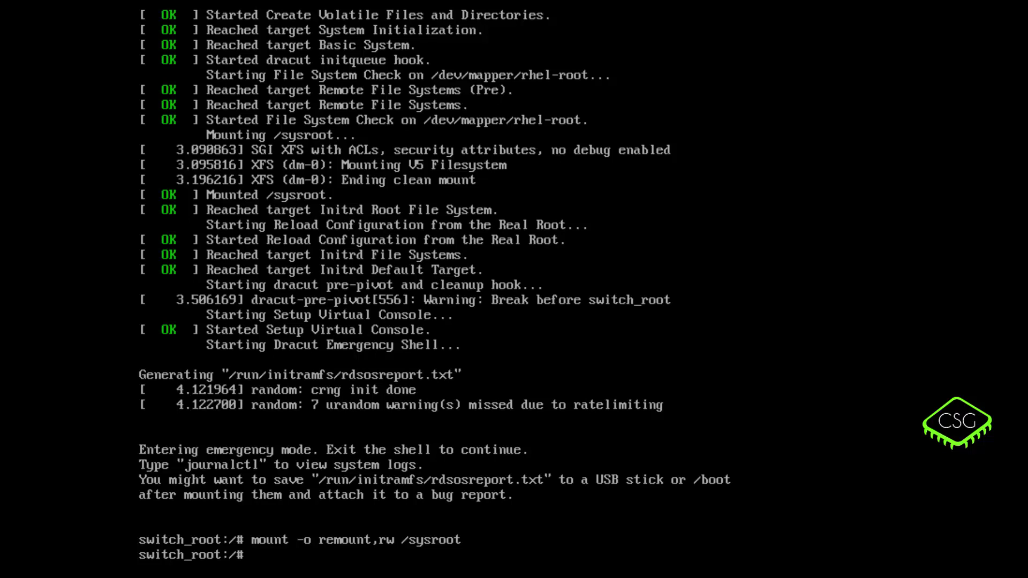
- Switch the shell's root into /sysroot with chroot /sysroot
type("chroot /sysroot")
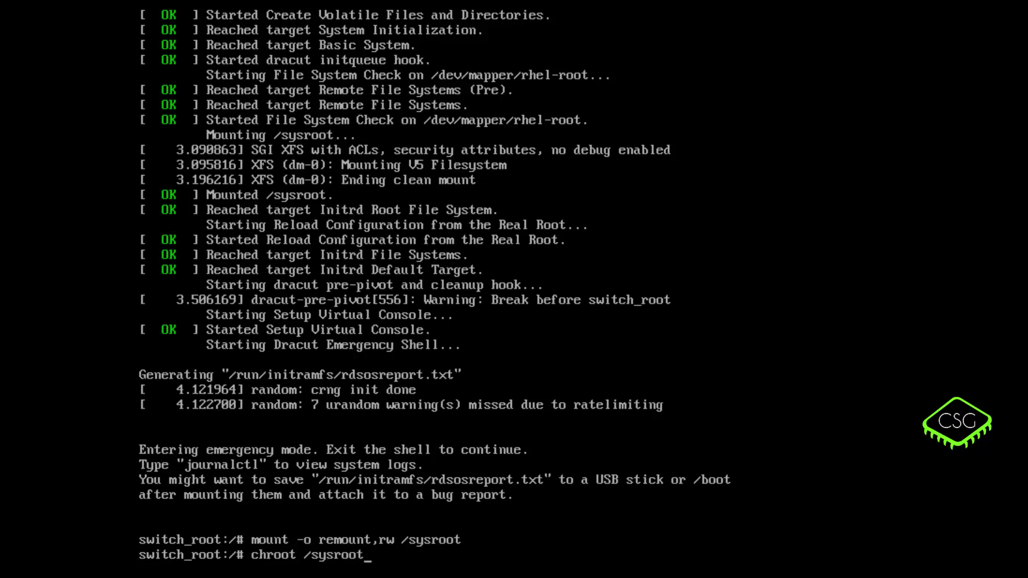
key("Return")
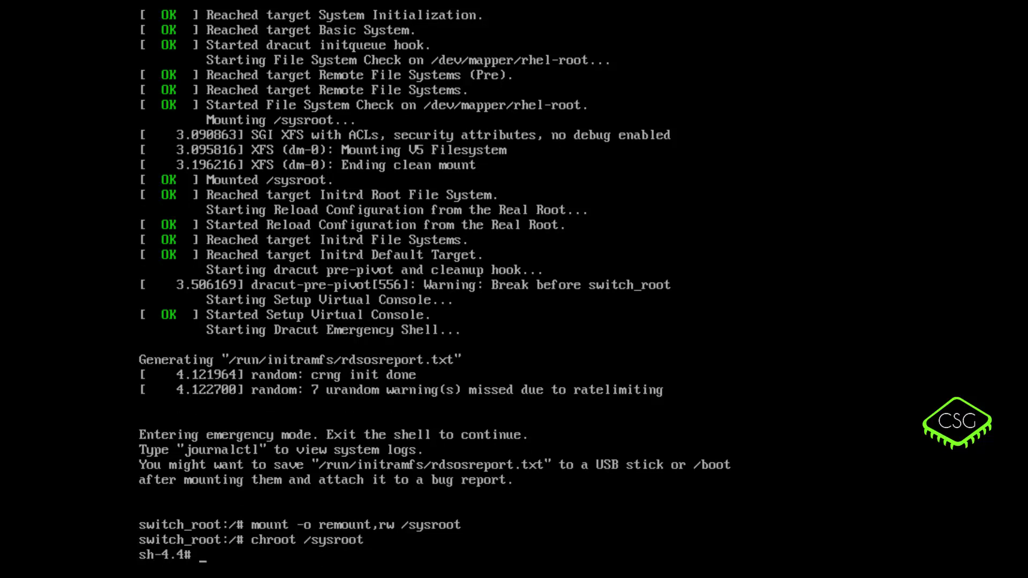
- Set and confirm a new root password with passwd, then enter touch /.autorelabel
type("passwd")
key("Return")
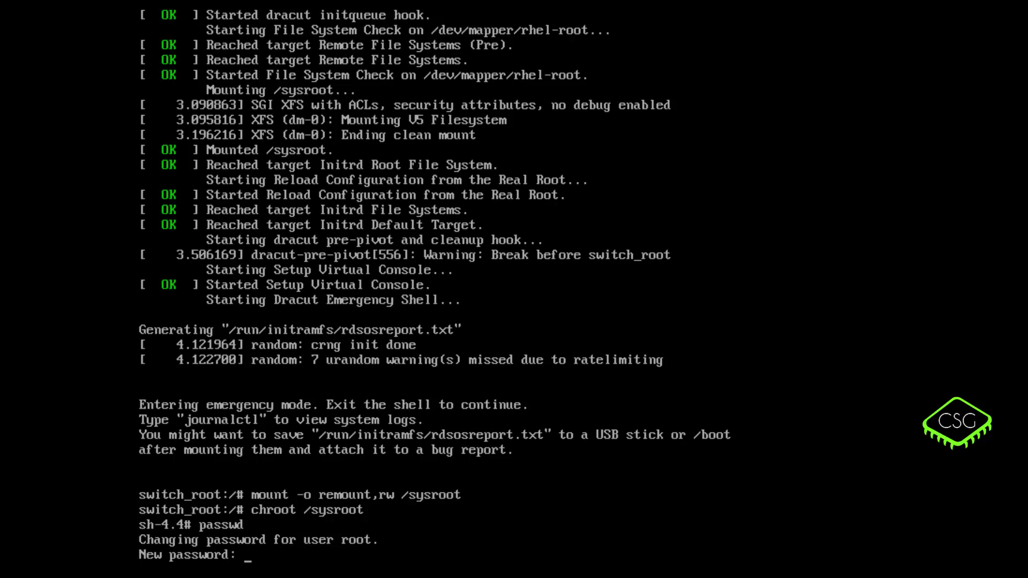
key("Return")
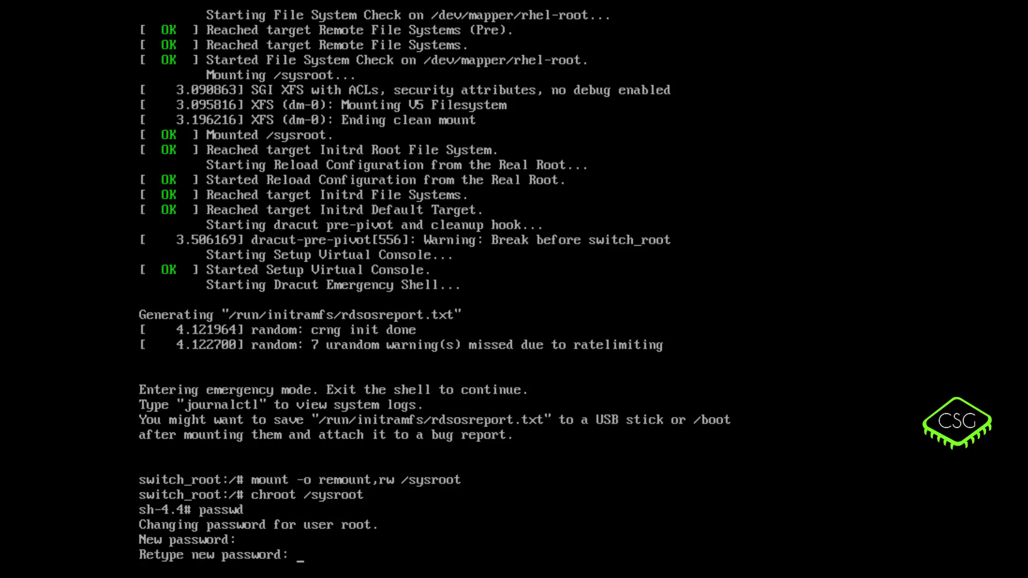
key("Return")
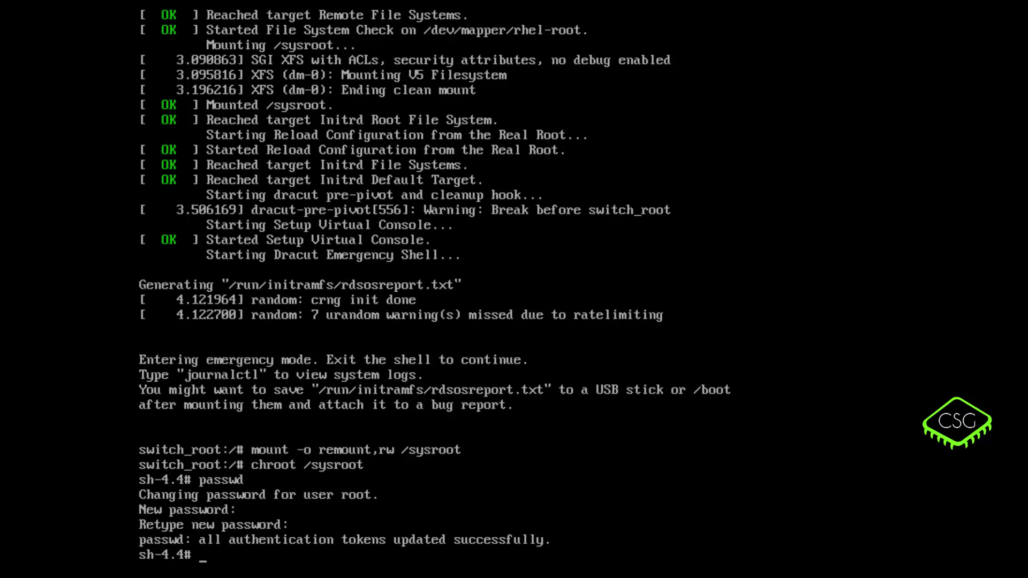
- Enter 'touch /.autorelabel' at the sh-4.4# chroot prompt to trigger an SELinux relabel
type("touch /")
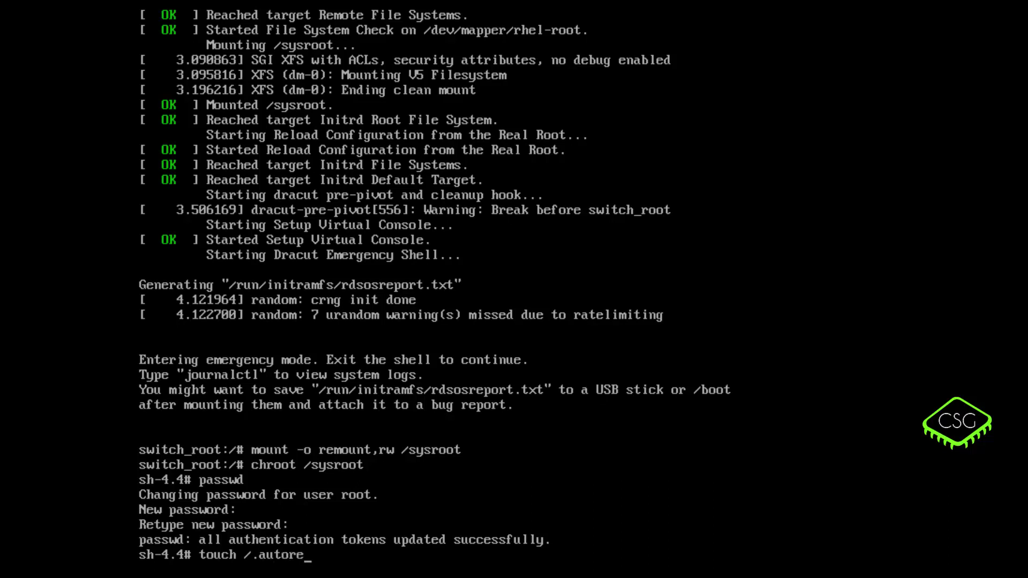
- Set and confirm a new root password with passwd, then enter touch /.autorelabel
- Enter 'touch /.autorelabel' at the sh-4.4# chroot prompt to trigger an SELinux relabel
type(".autorelabel")
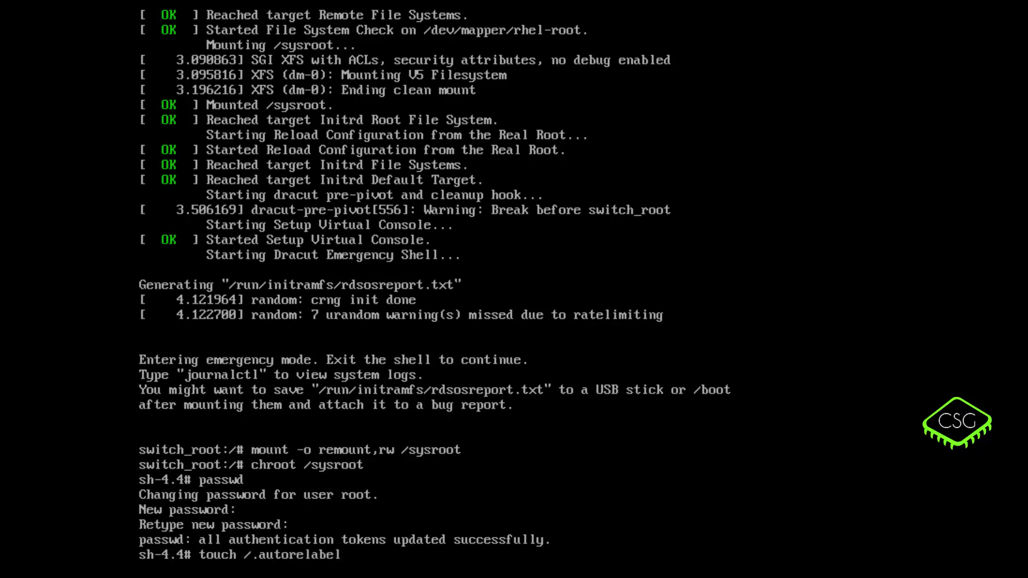
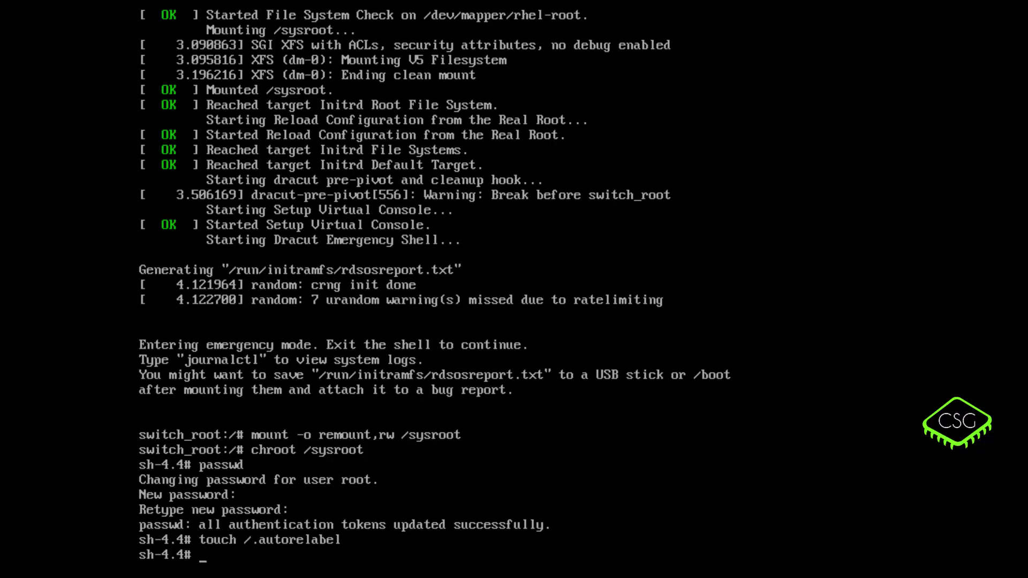
- Remount the root filesystem read-only with mount -o remount,ro /
type("mount")
type(" -o")
type(" -o remot")
key("BackSpace")
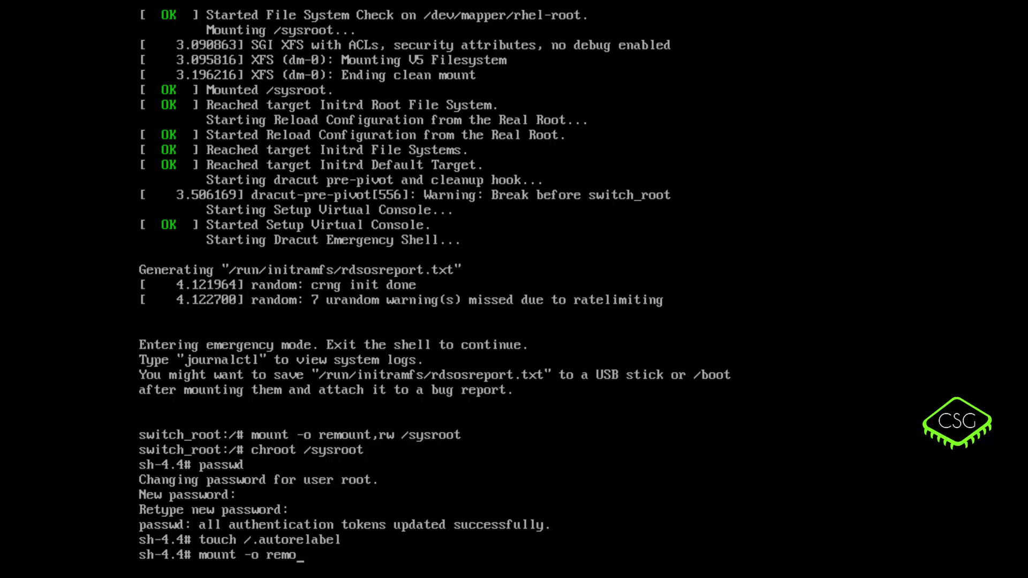
type("unt,ro /")
key("Return")
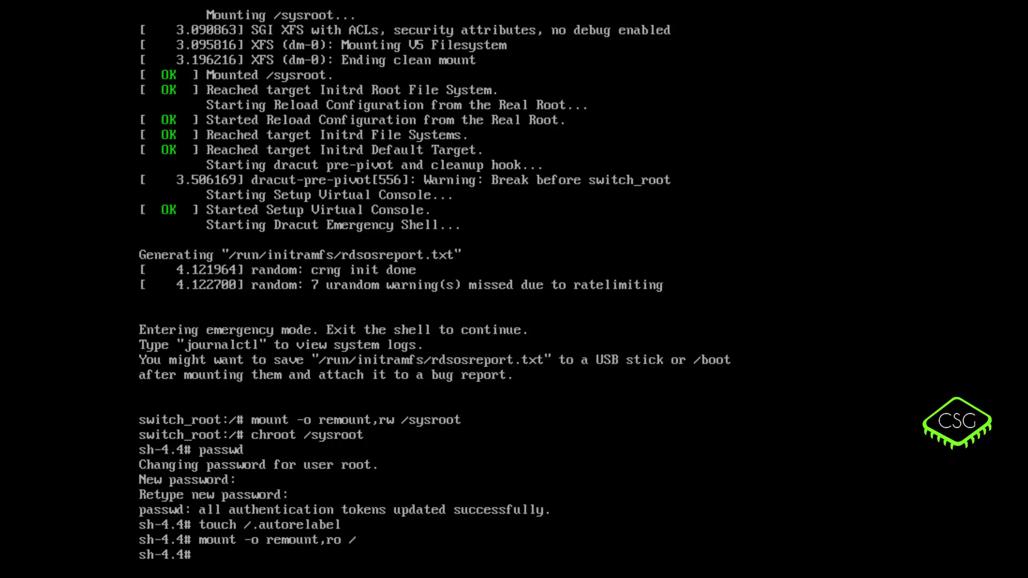
- Exit the chroot and then the emergency shell so the boot continues
type("exit")
key("Return")
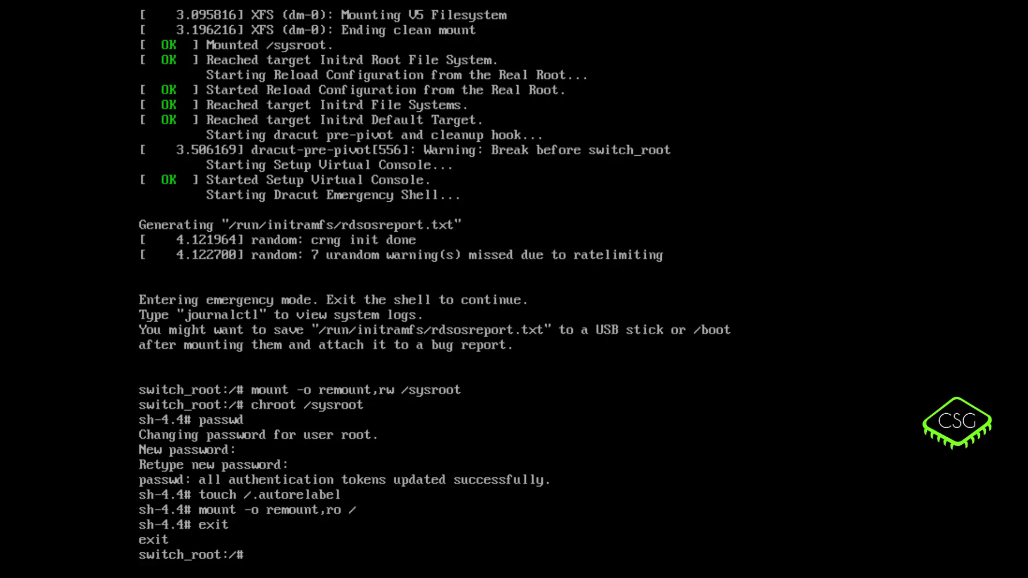
type("exit")
key("Return")
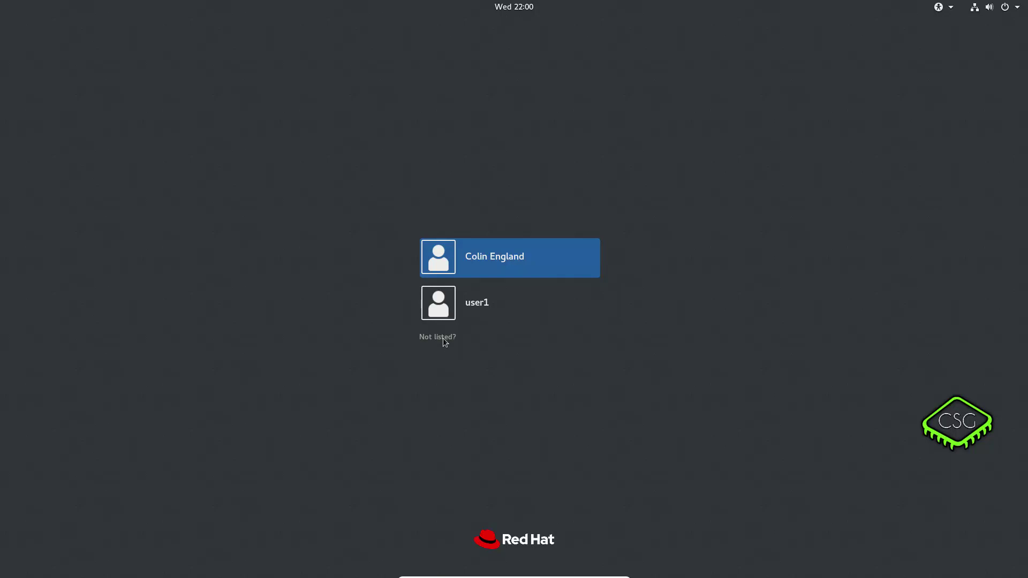
- Log in via Not listed? with username root and the newly set root password
left_click(443, 338)
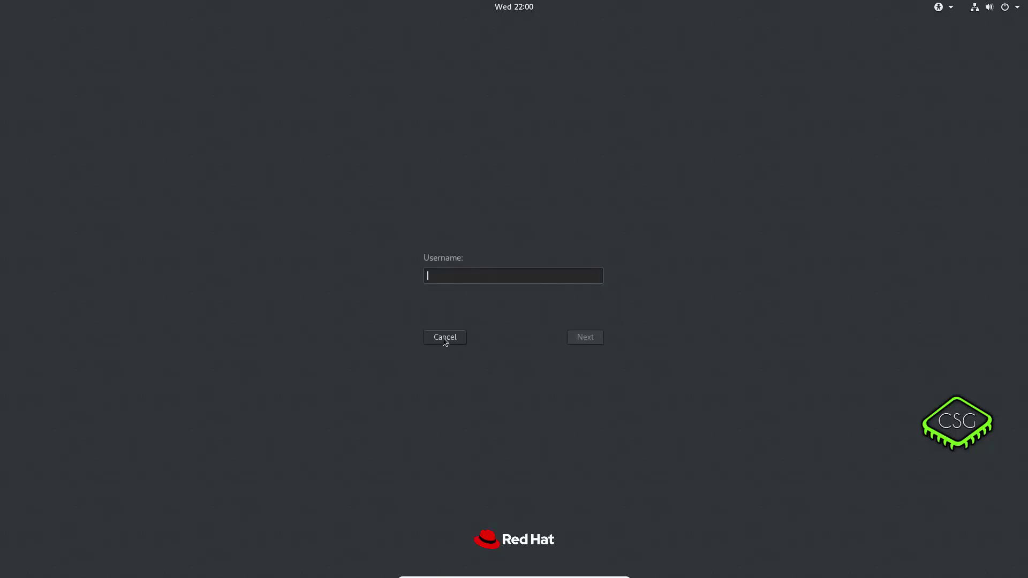
type("root")
key("Return")
type("redhat1234")
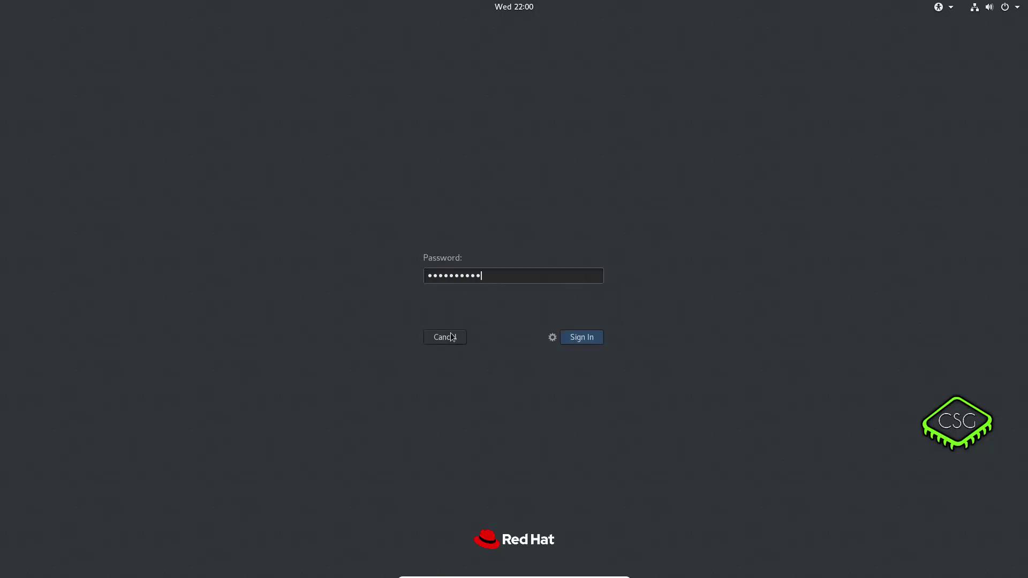
key("BackSpace")
key("BackSpace")
key("BackSpace")
key("BackSpace")
key("BackSpace")
key("BackSpace")
key("BackSpace")
key("BackSpace")
key("BackSpace")
key("BackSpace")
type("redhat1")
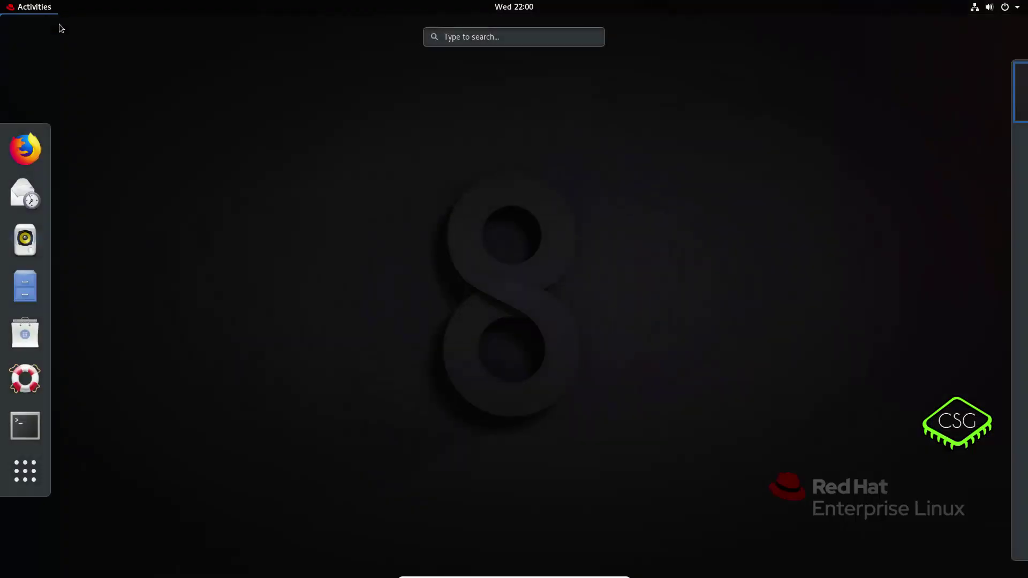
- In a maximized Terminal window, restore the SELinux context of /etc/shadow with restorecon
left_click(30, 424)
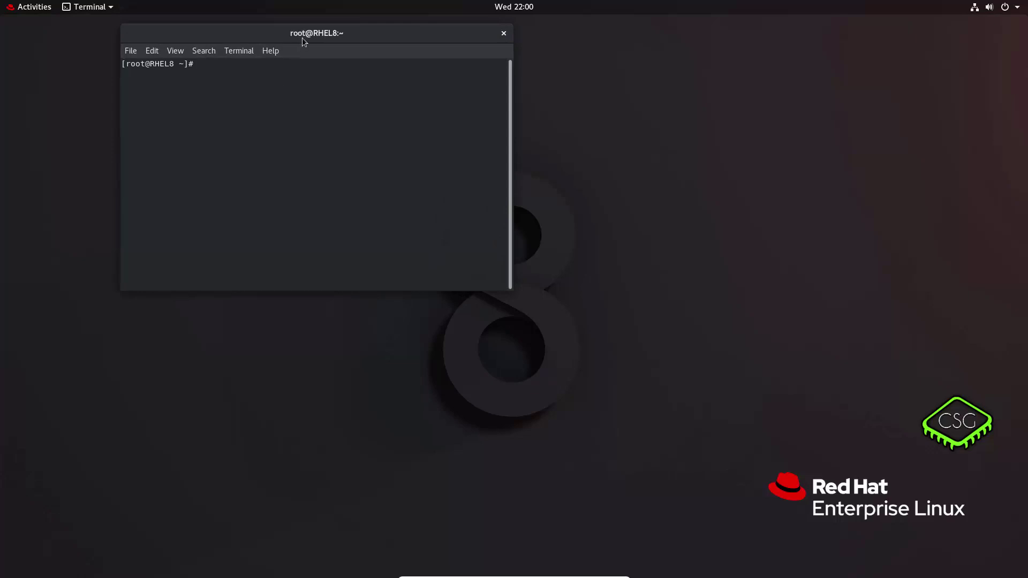
double_click(302, 38)
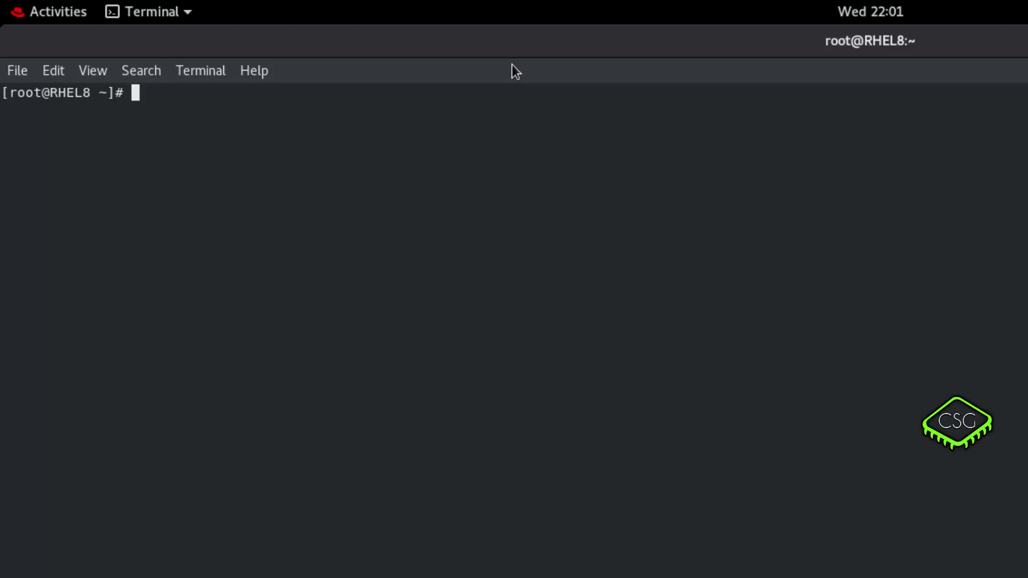
type("restorecon")
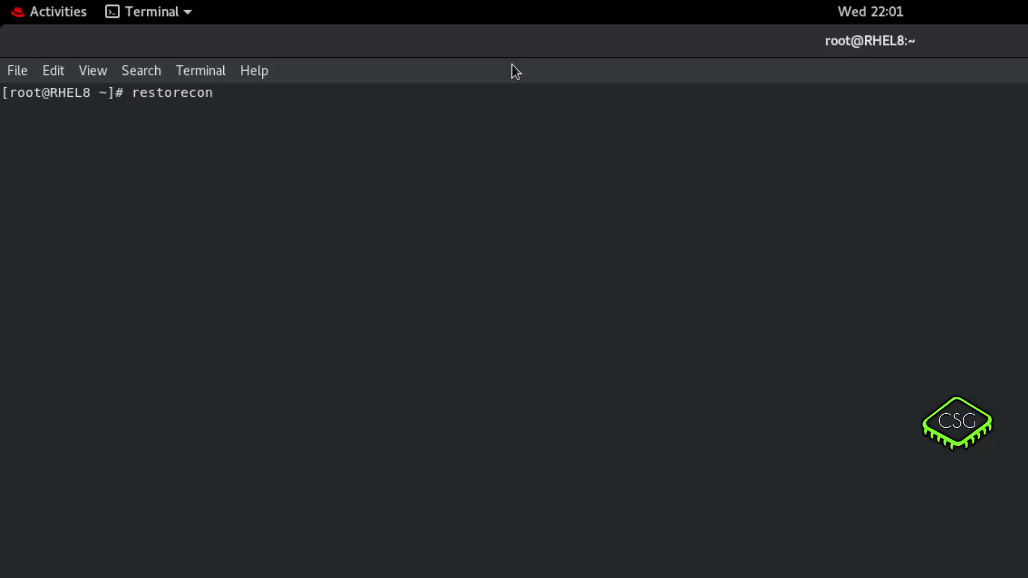
type(" /etc/sha")
key("Tab")
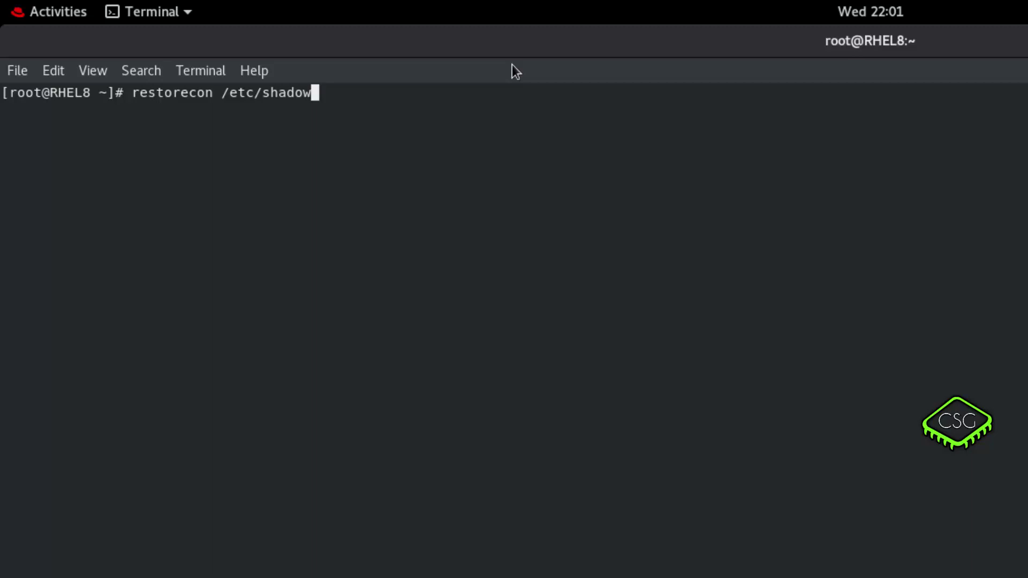
key("Return")
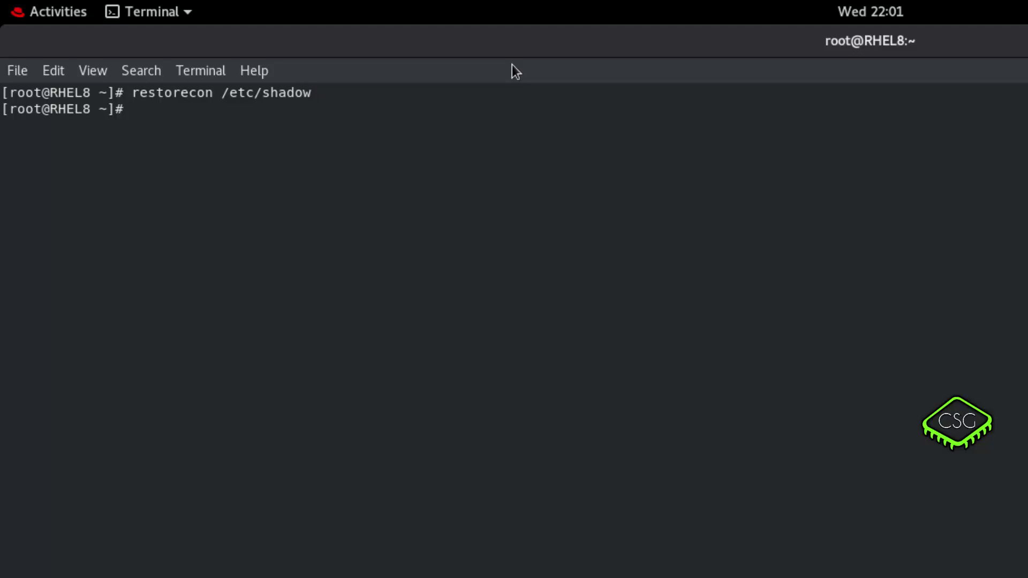
- Switch SELinux to enforcing with setenforce 1 and confirm getenforce reports Enforcing
type("setenforce ")
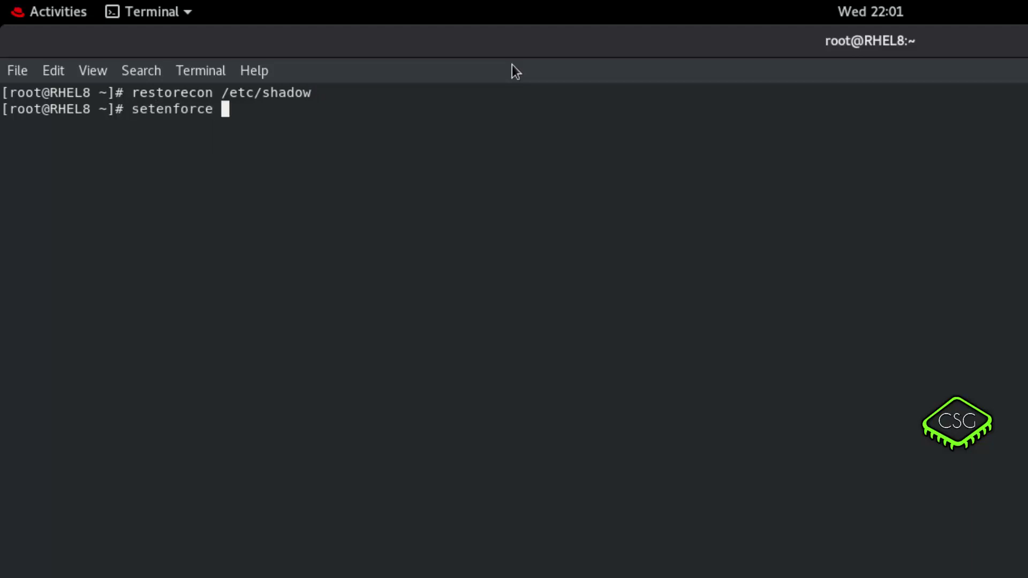
type("1")
key("Return")
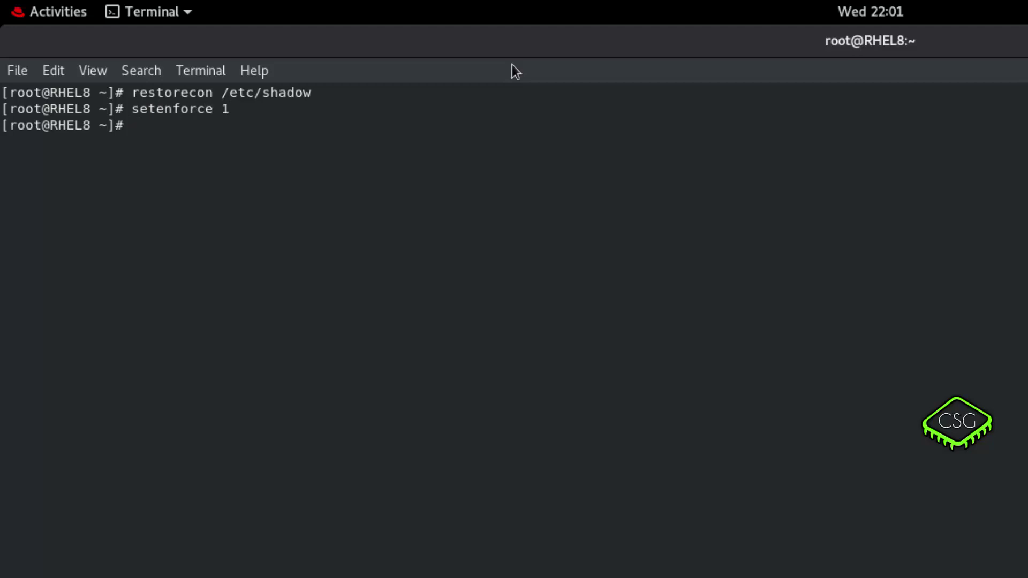
type("getenforce")
key("Return")
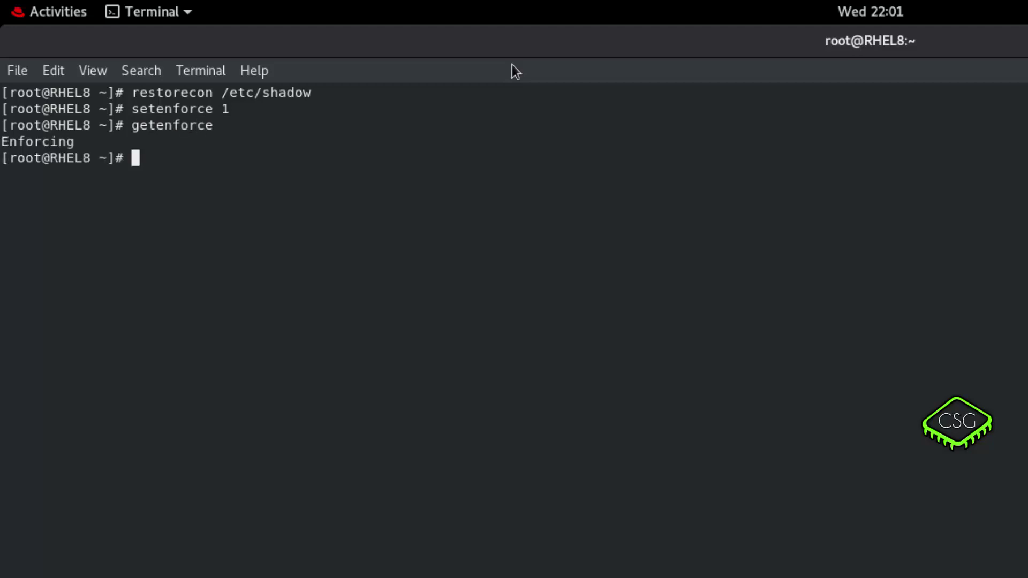